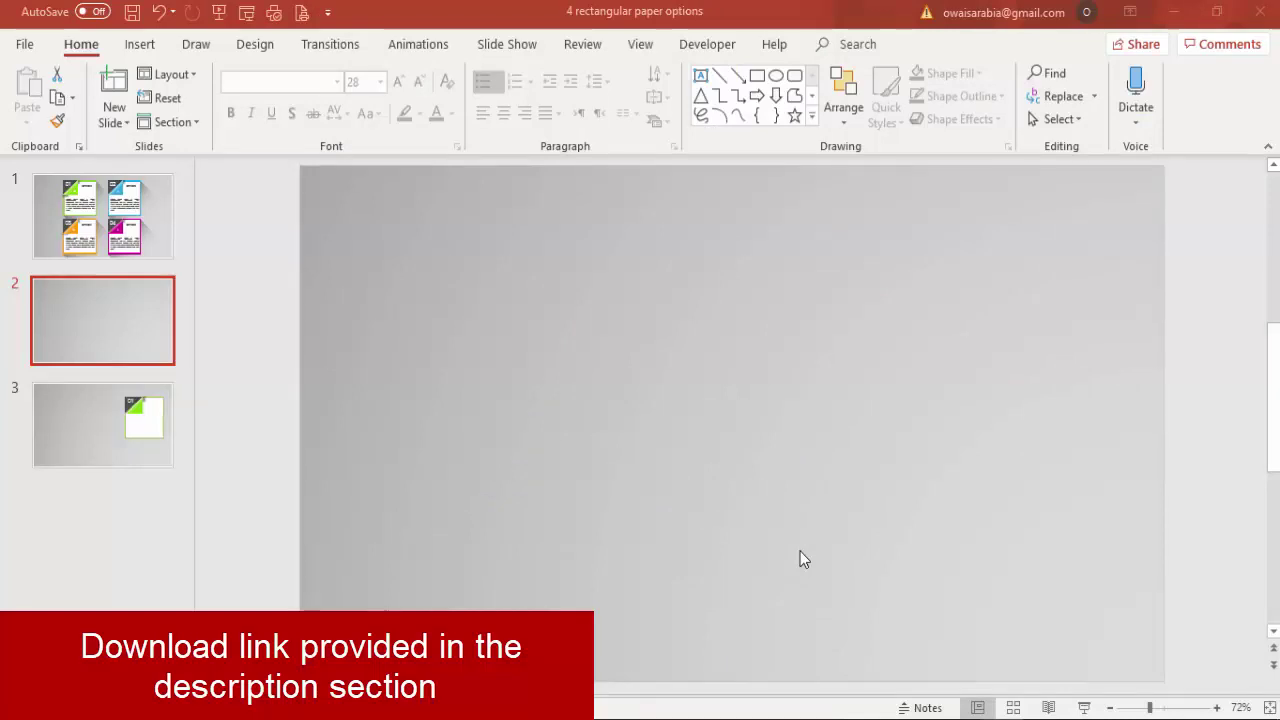
# Draw a blue rectangle square on slide 2 and remove its outline
pyautogui.click(138, 44)
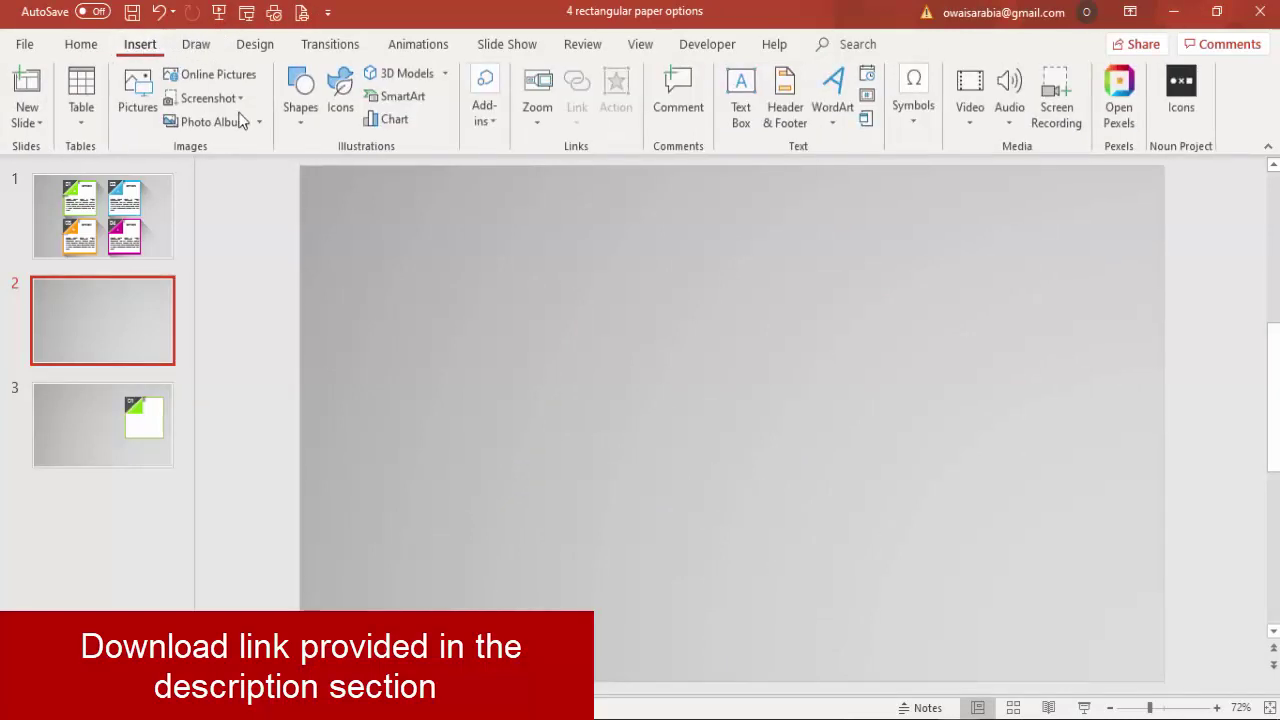
pyautogui.click(300, 92)
pyautogui.click(292, 272)
pyautogui.moveTo(559, 319); pyautogui.dragTo(745, 524)
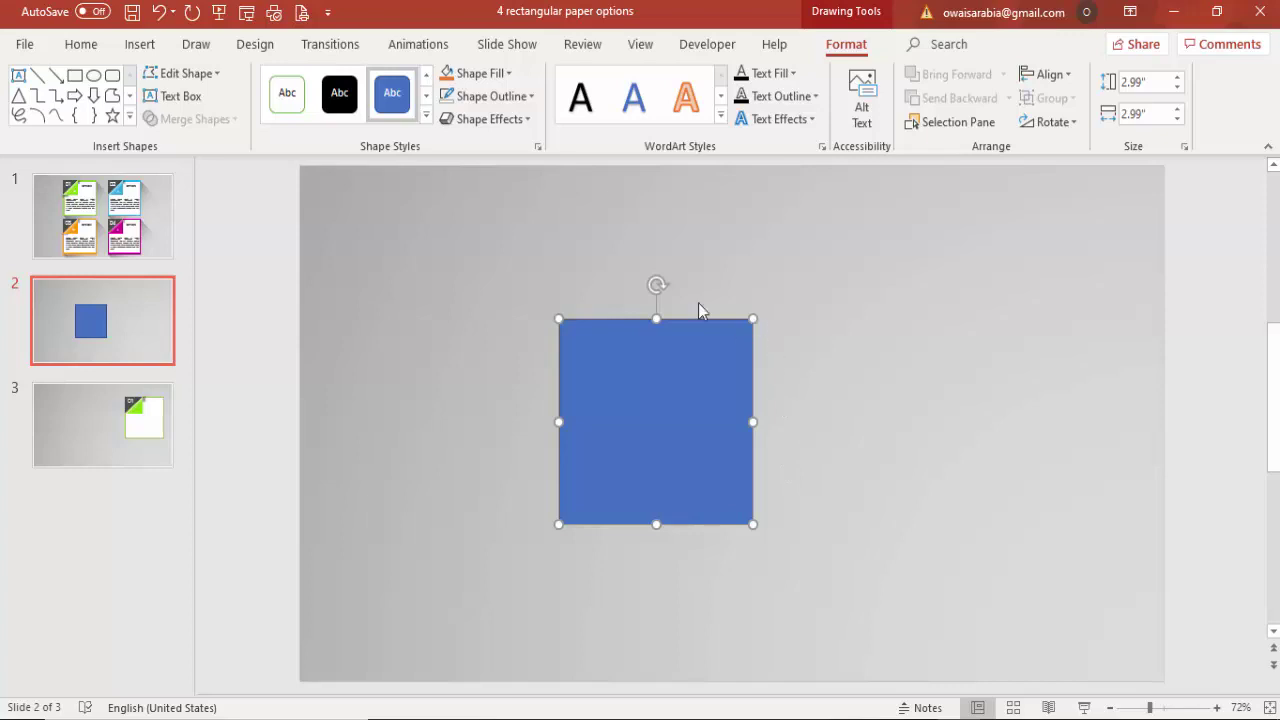
pyautogui.click(503, 96)
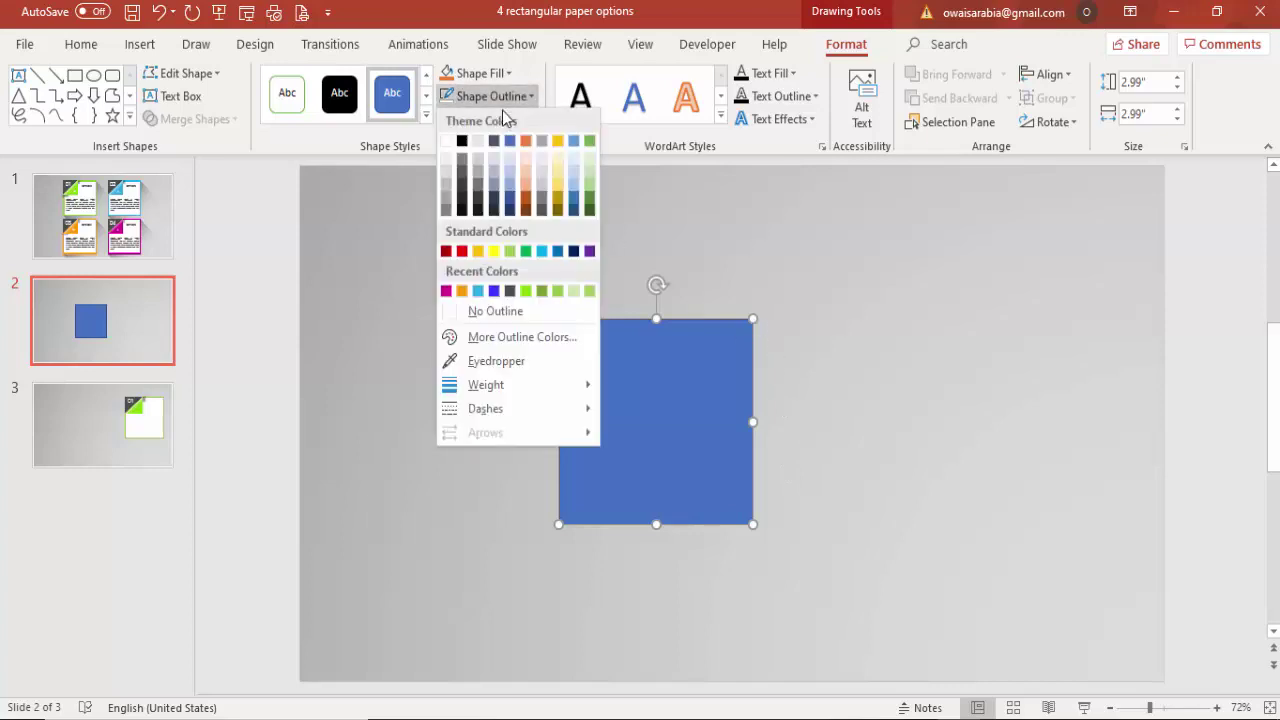
pyautogui.click(520, 311)
# Enlarge the blue square to 3.51 × 3.51 inches and move it toward the slide centre
pyautogui.click(514, 307)
pyautogui.click(623, 325)
pyautogui.moveTo(755, 521); pyautogui.dragTo(788, 560)
pyautogui.moveTo(704, 477); pyautogui.dragTo(665, 460)
pyautogui.click(779, 398)
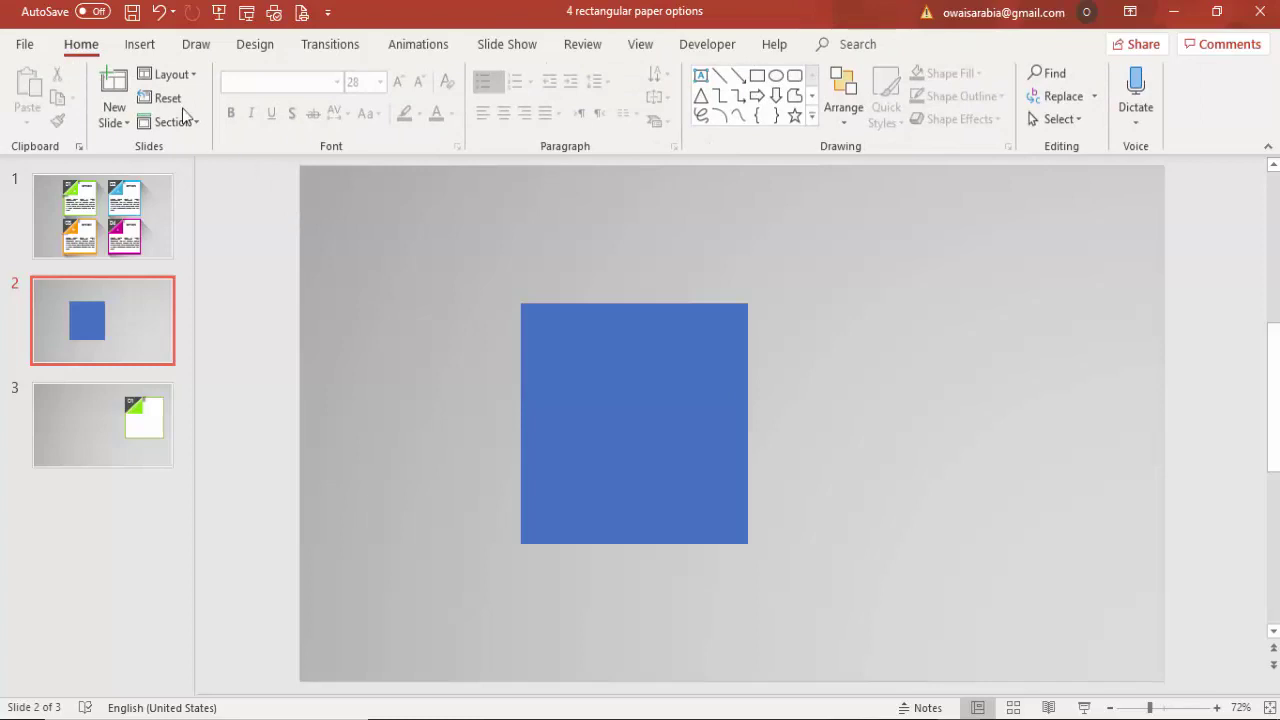
pyautogui.click(140, 44)
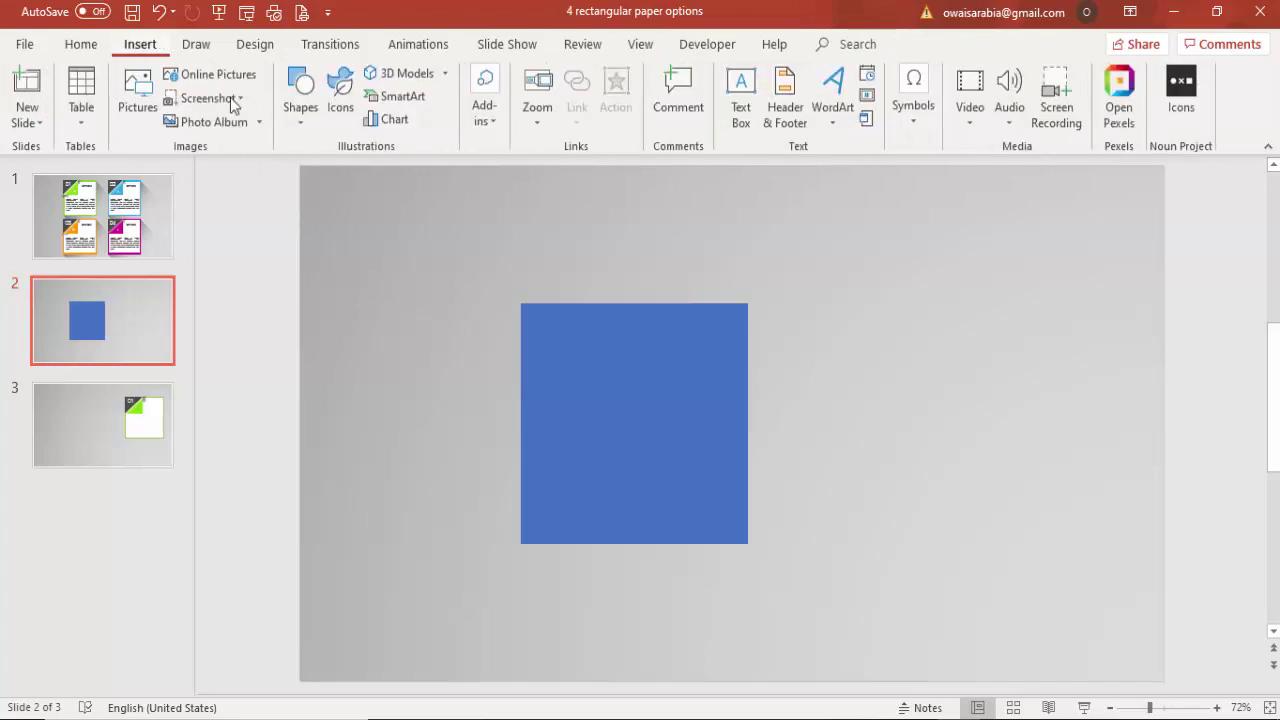
# Draw an orange, outline-free rectangle over the blue square's top-left corner
pyautogui.click(297, 127)
pyautogui.click(291, 268)
pyautogui.moveTo(405, 262); pyautogui.dragTo(562, 362)
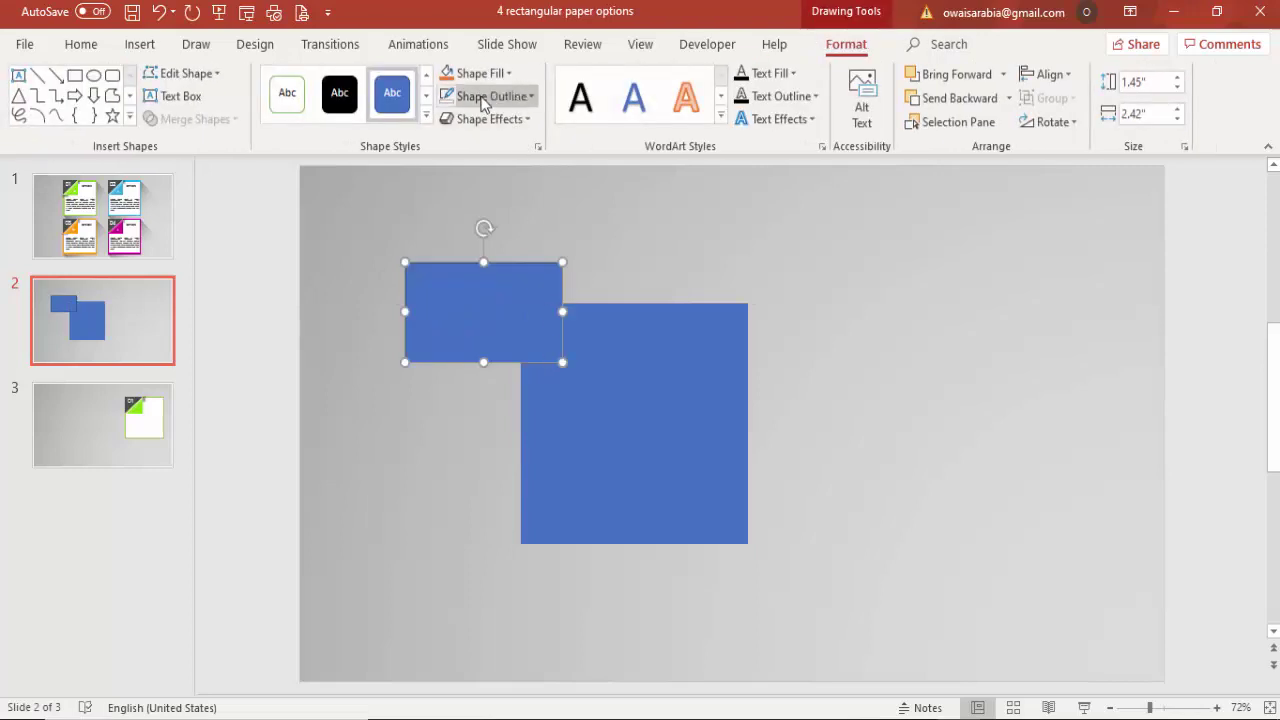
pyautogui.click(449, 73)
pyautogui.click(491, 96)
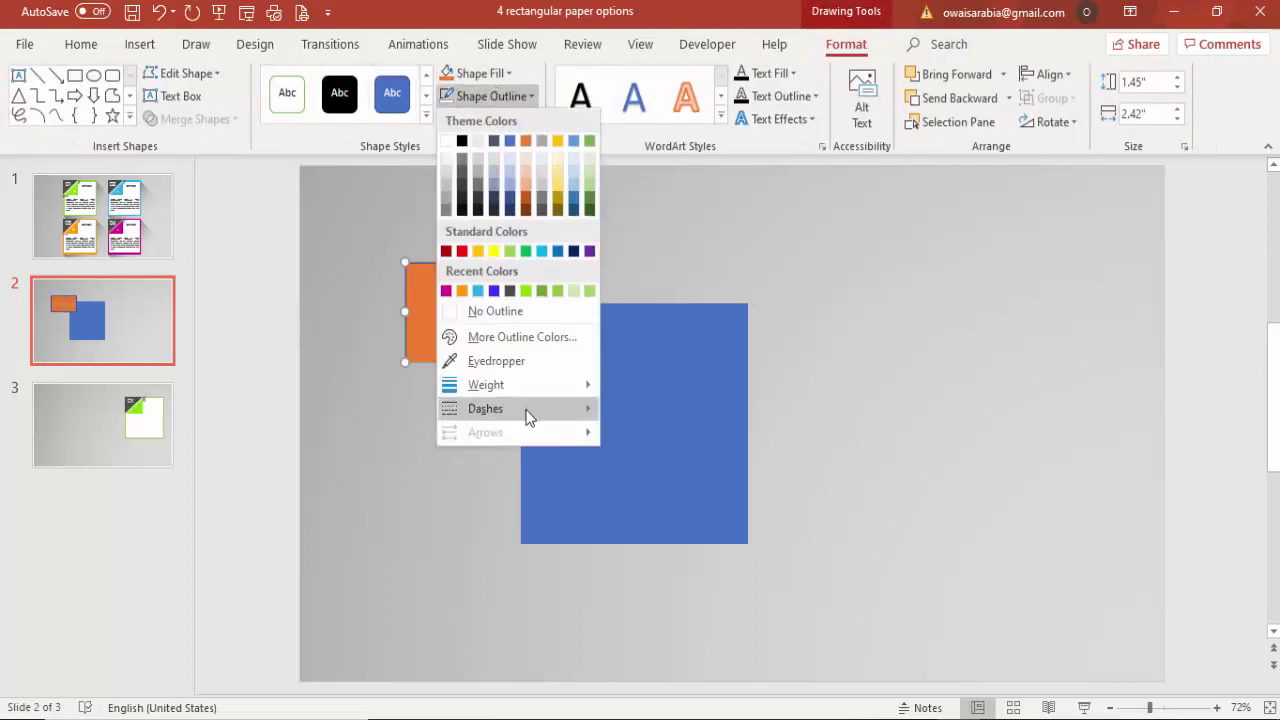
pyautogui.click(517, 311)
# Make the orange rectangle 30% transparent, tilt it counter-clockwise, widen it and lay it across the corner
pyautogui.rightClick(519, 306)
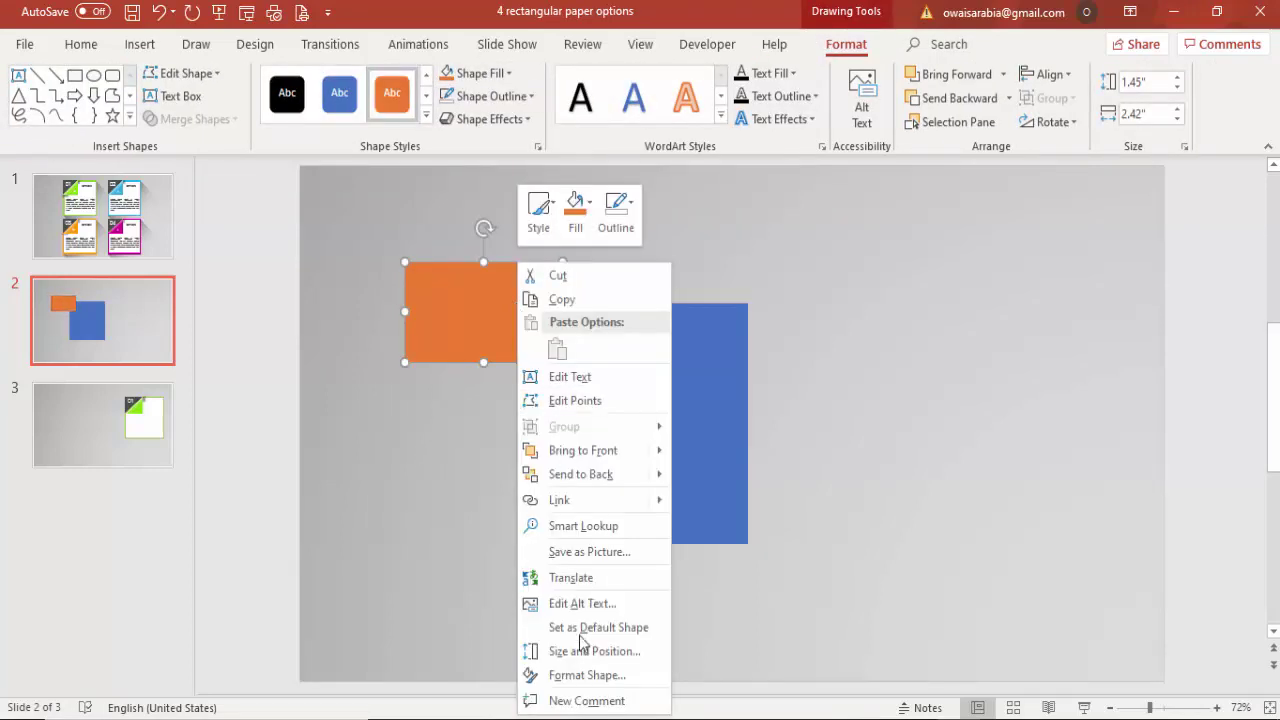
pyautogui.click(585, 674)
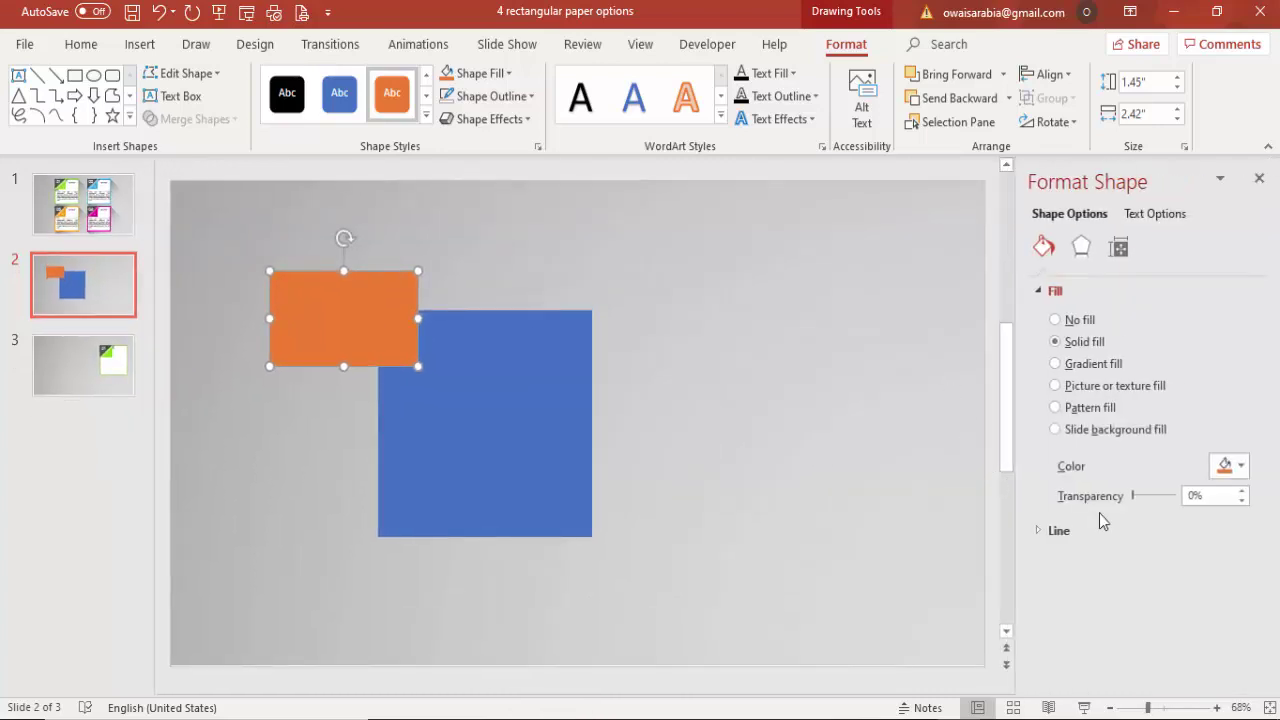
pyautogui.moveTo(1135, 495); pyautogui.dragTo(1147, 493)
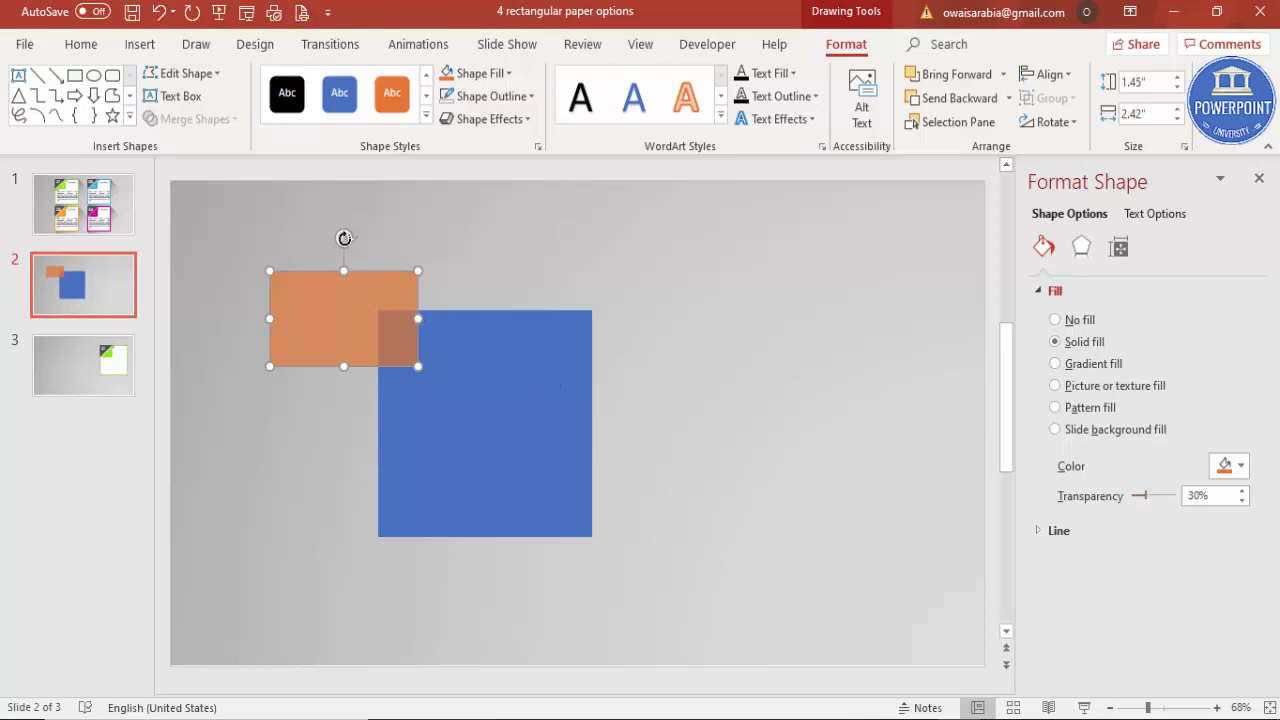
pyautogui.moveTo(343, 235); pyautogui.dragTo(297, 251)
pyautogui.moveTo(343, 306); pyautogui.dragTo(401, 304)
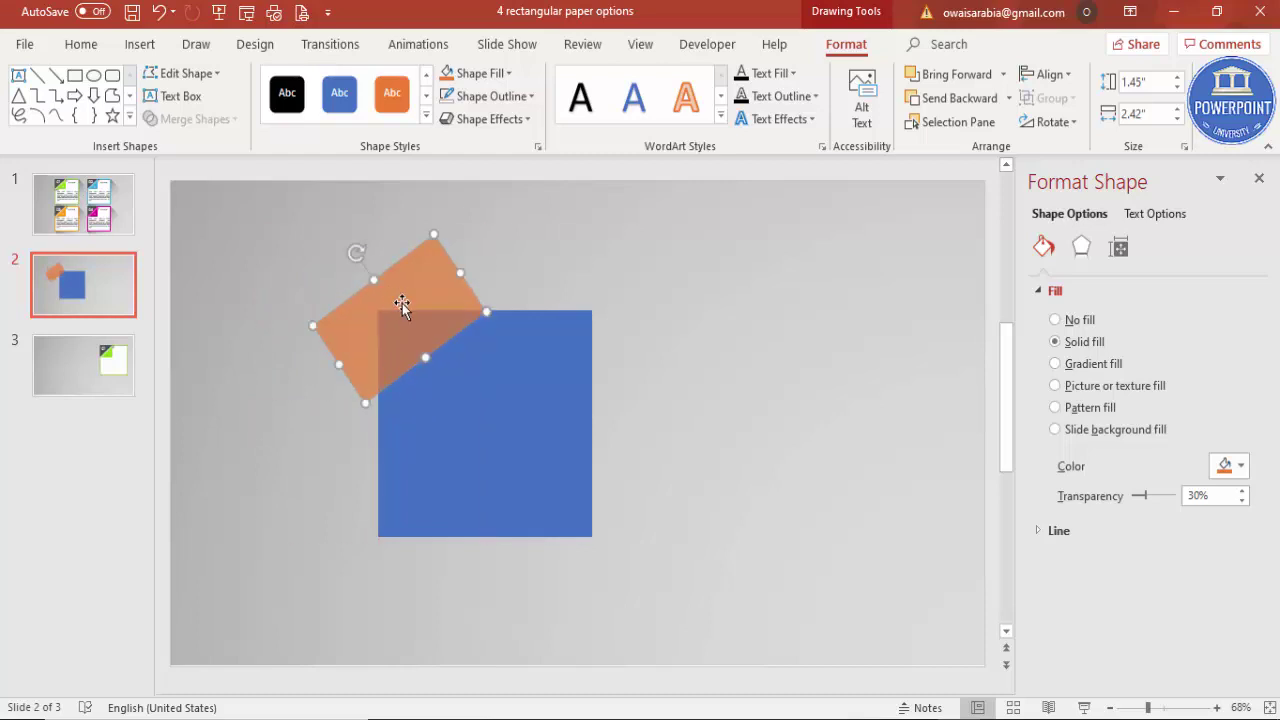
pyautogui.moveTo(460, 271)
pyautogui.mouseDown()
pyautogui.moveTo(470, 264)
pyautogui.moveTo(444, 286)
pyautogui.moveTo(474, 266)
pyautogui.mouseUp()
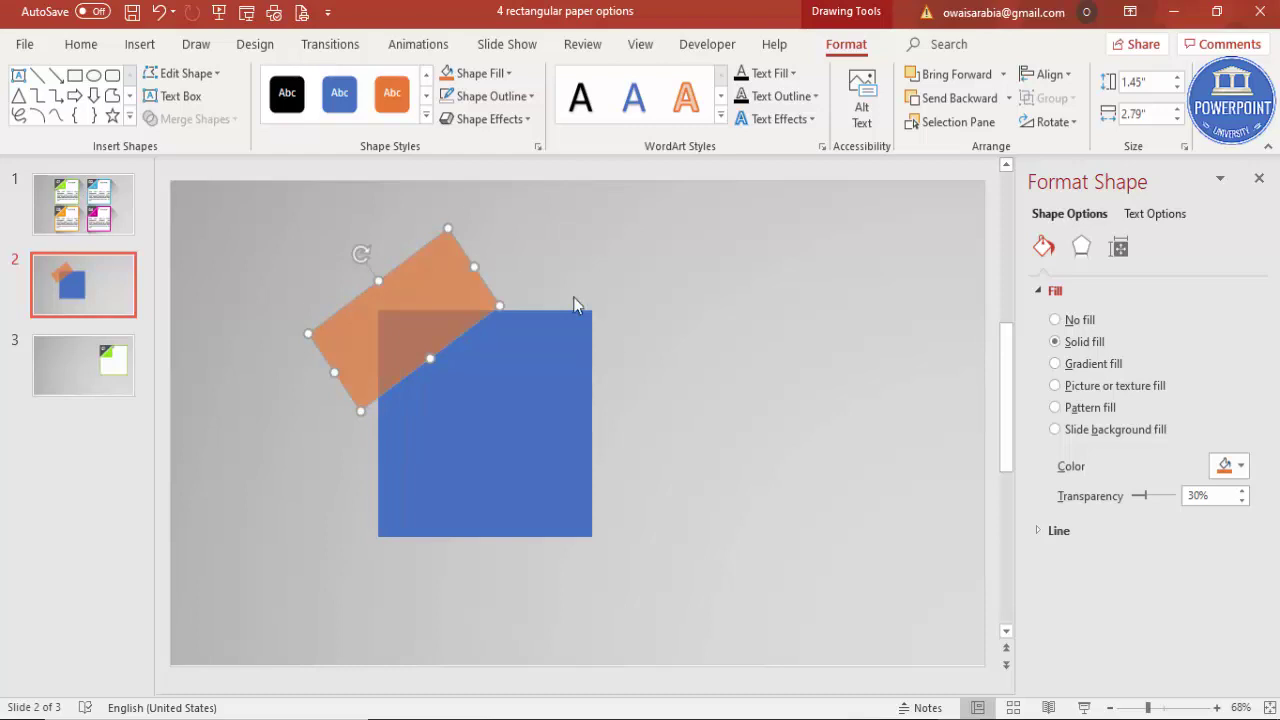
pyautogui.click(361, 255)
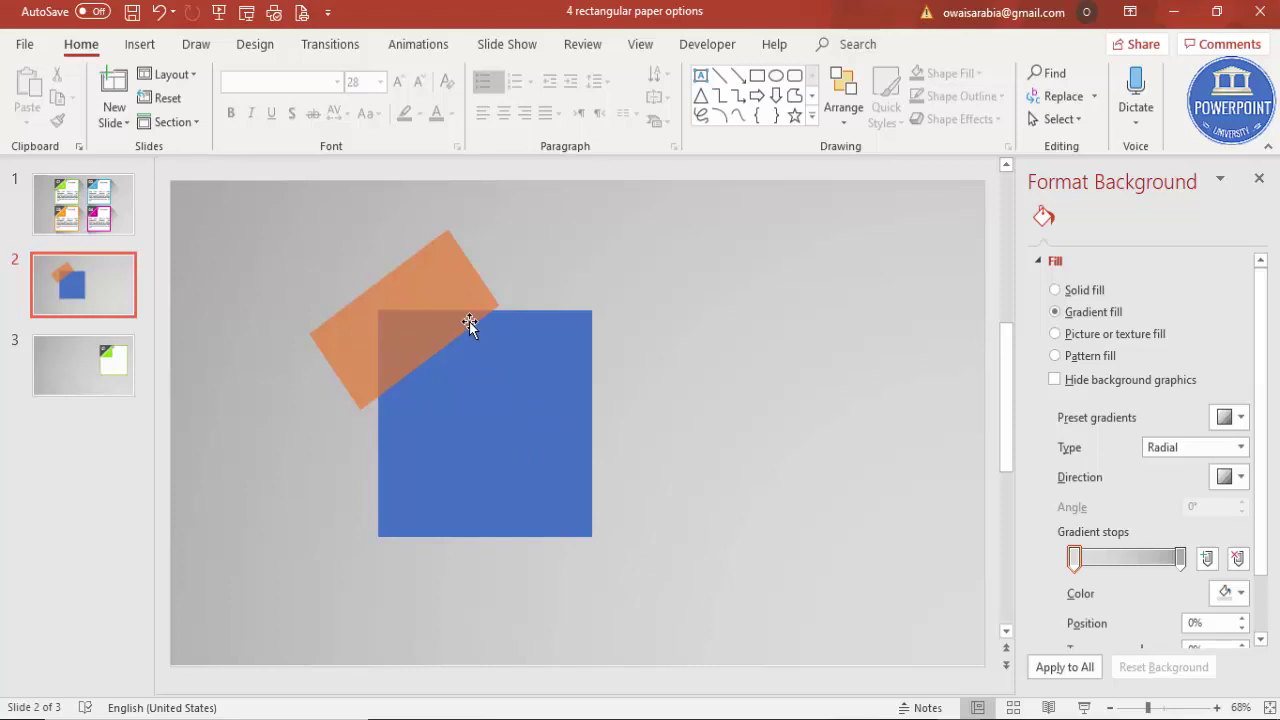
# Duplicate the blue square and orange rectangle pair to the right
pyautogui.hotkey('ctrl', 'a')
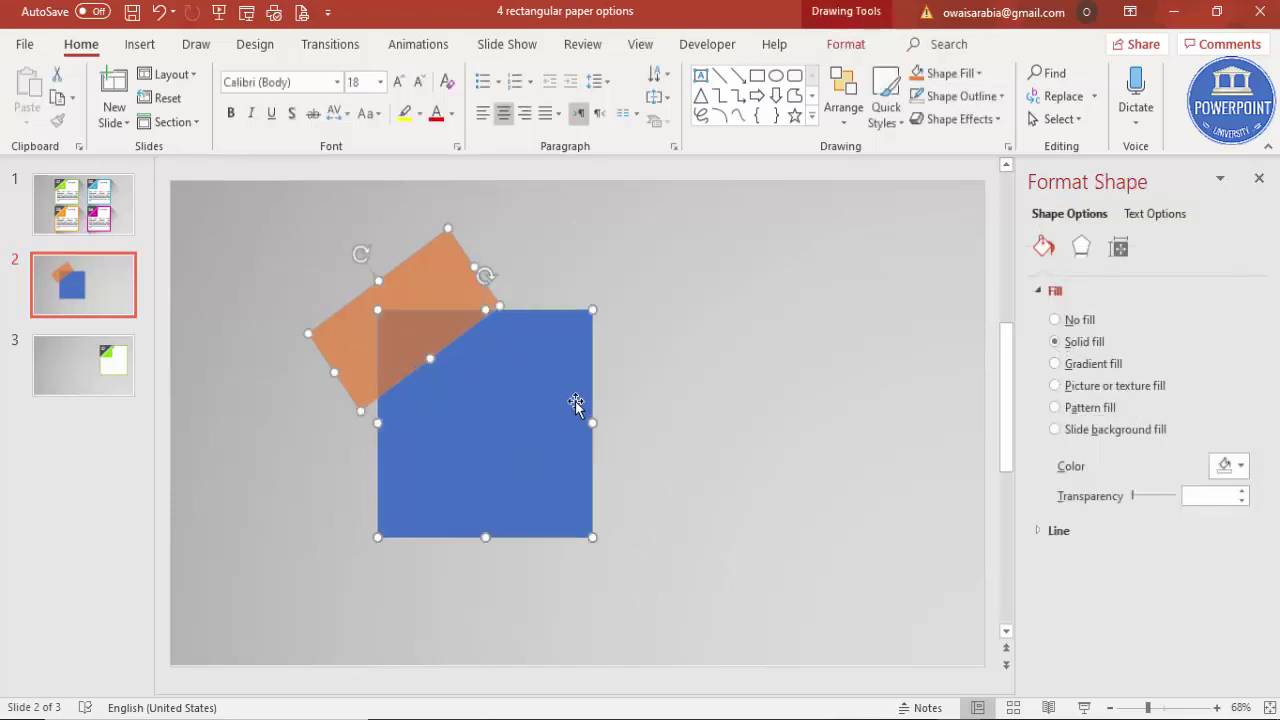
pyautogui.moveTo(575, 403); pyautogui.dragTo(789, 395)
pyautogui.click(603, 263)
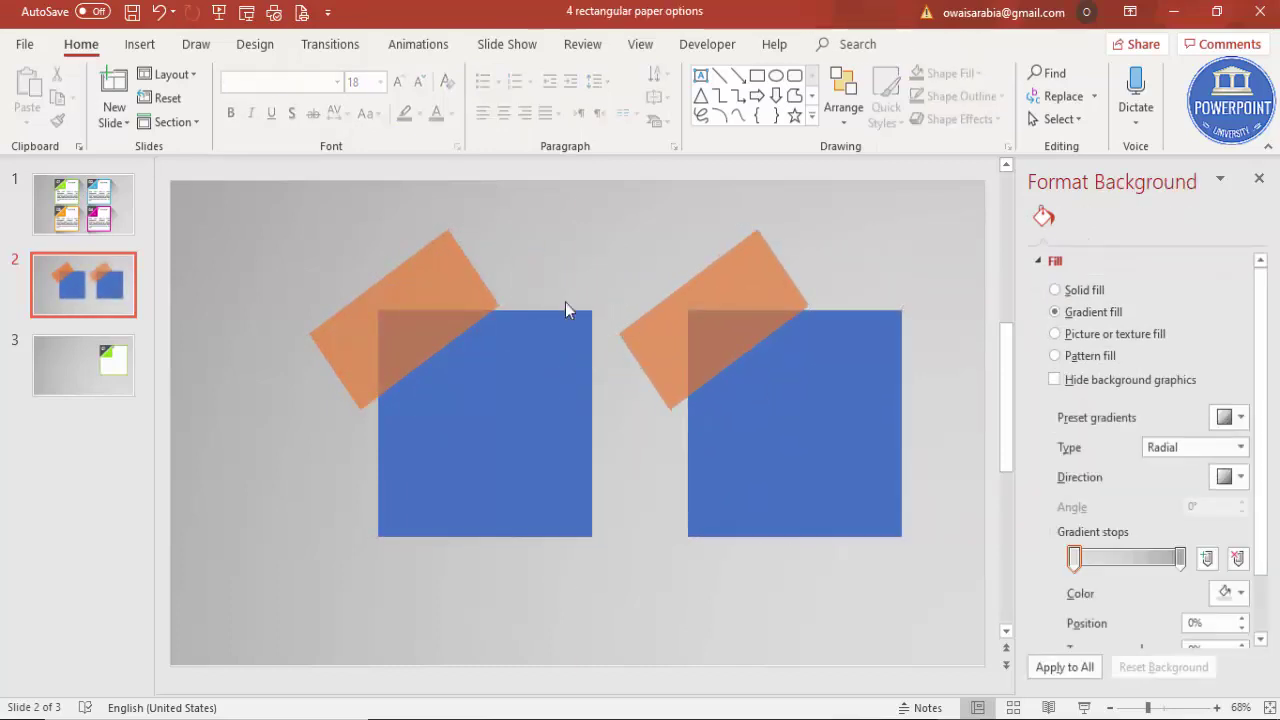
# Intersect the left square and rectangle to leave a blue triangle
pyautogui.click(528, 424)
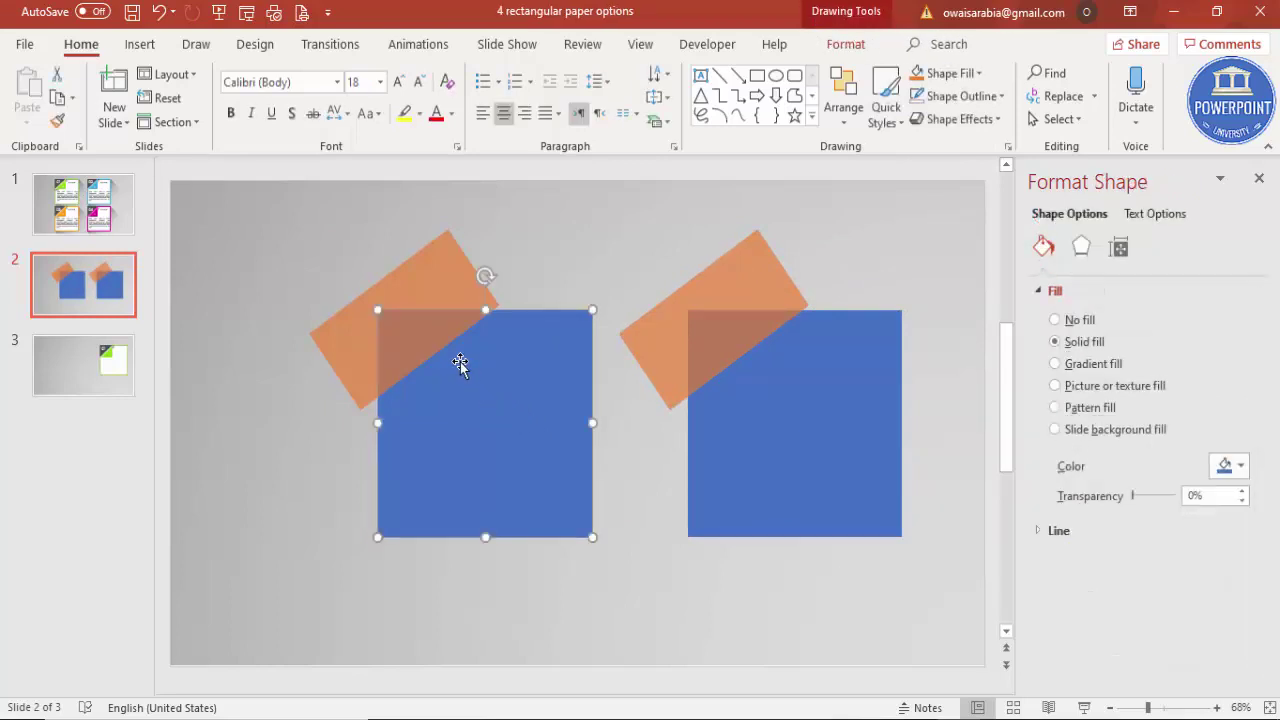
pyautogui.keyDown('shift'); pyautogui.click(447, 280); pyautogui.keyUp('shift')
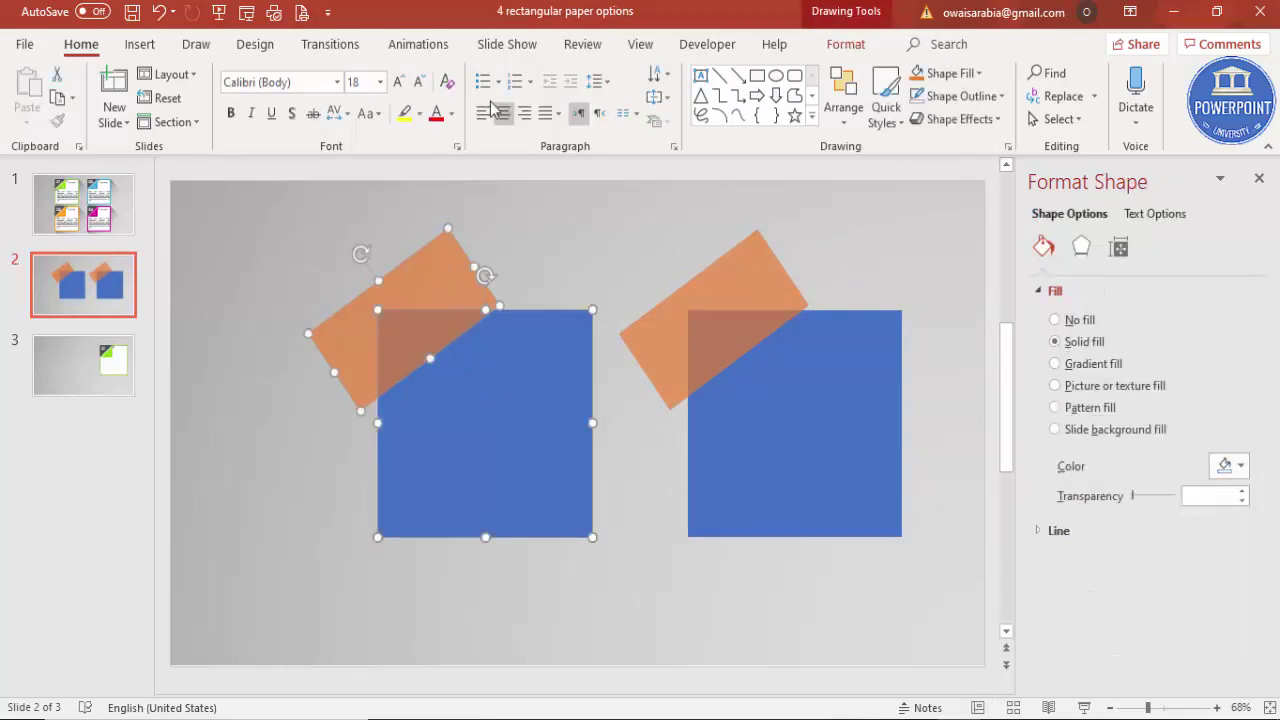
pyautogui.click(820, 50)
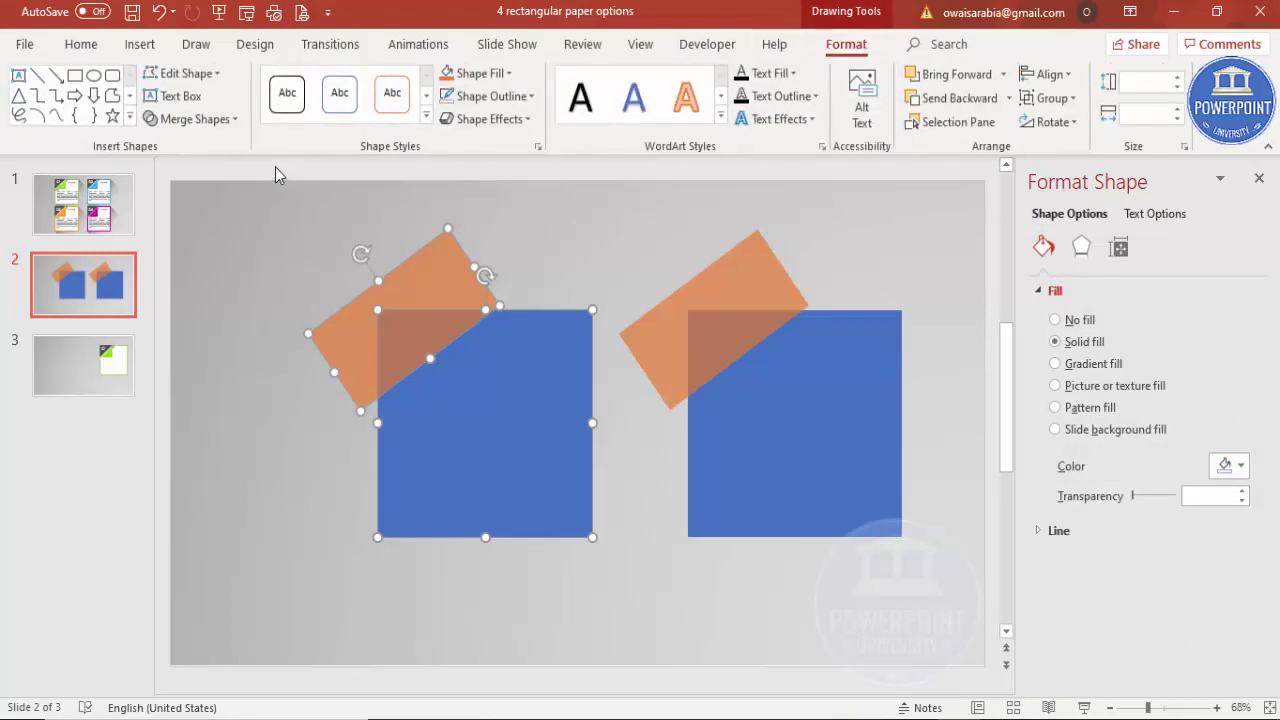
pyautogui.click(210, 119)
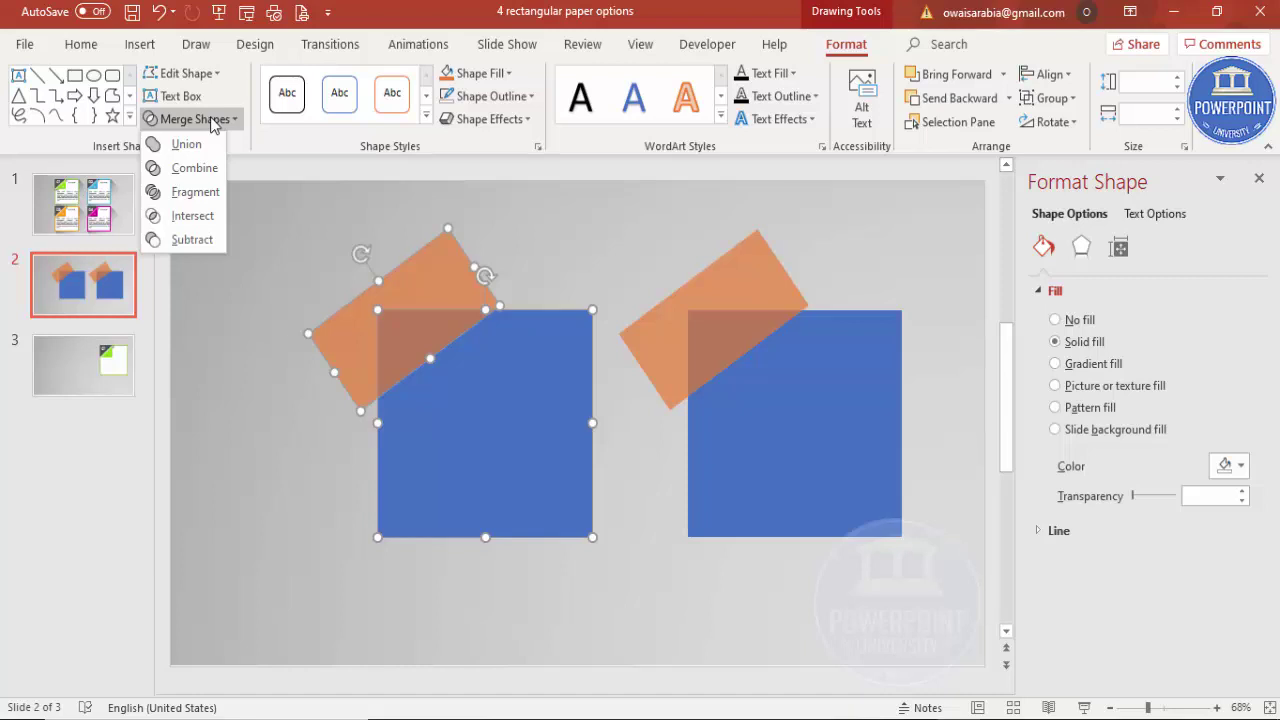
pyautogui.click(192, 216)
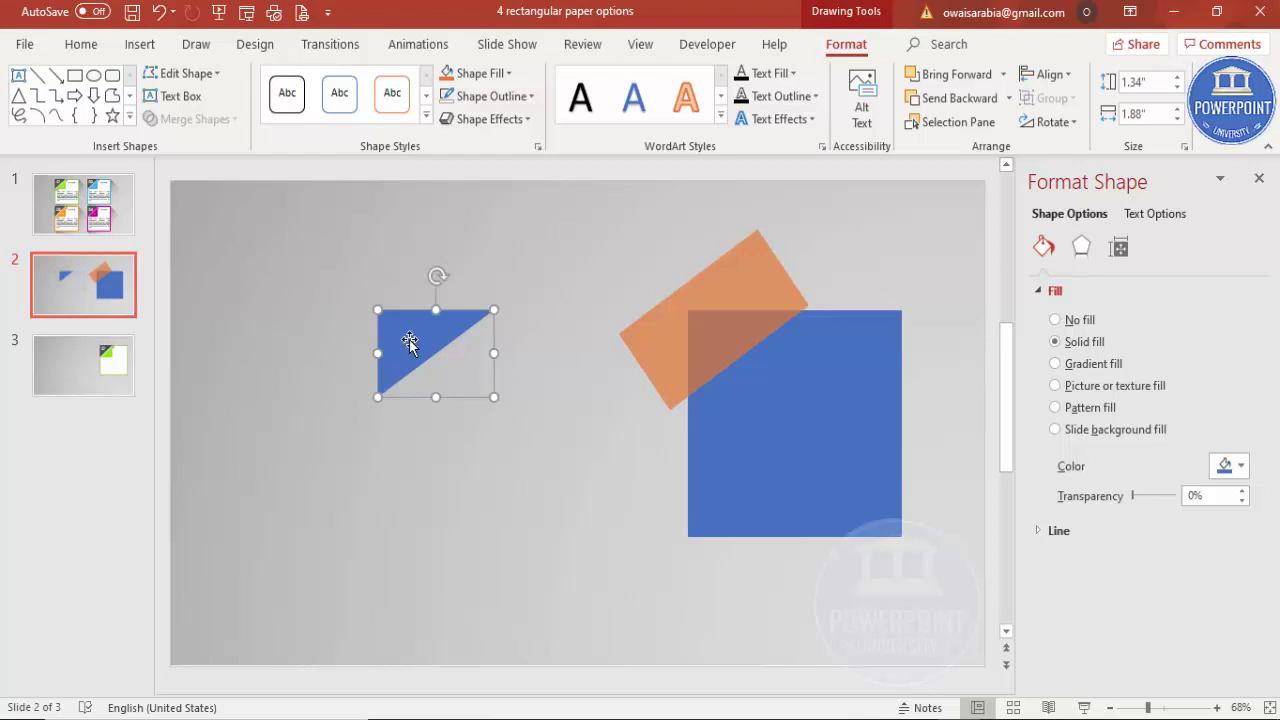
# Subtract the right rectangle from its square, then place the cut-corner square beside the triangle
pyautogui.click(766, 375)
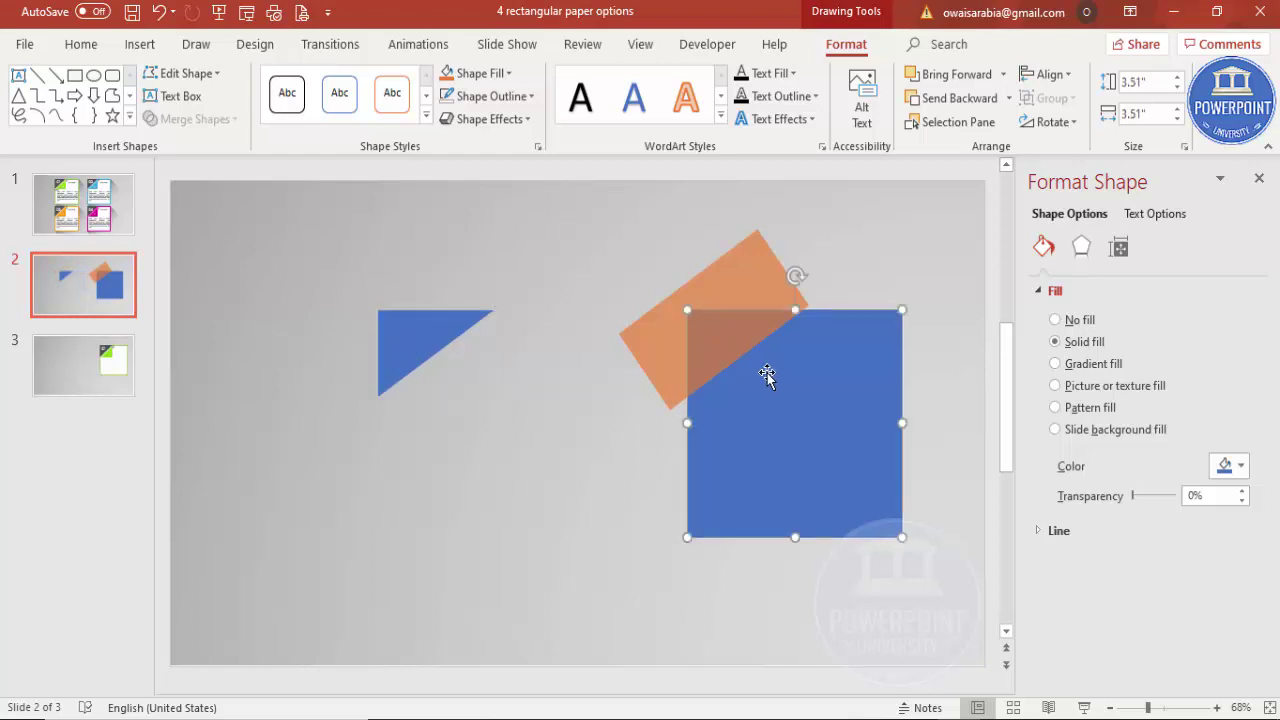
pyautogui.keyDown('shift'); pyautogui.click(742, 292); pyautogui.keyUp('shift')
pyautogui.click(197, 119)
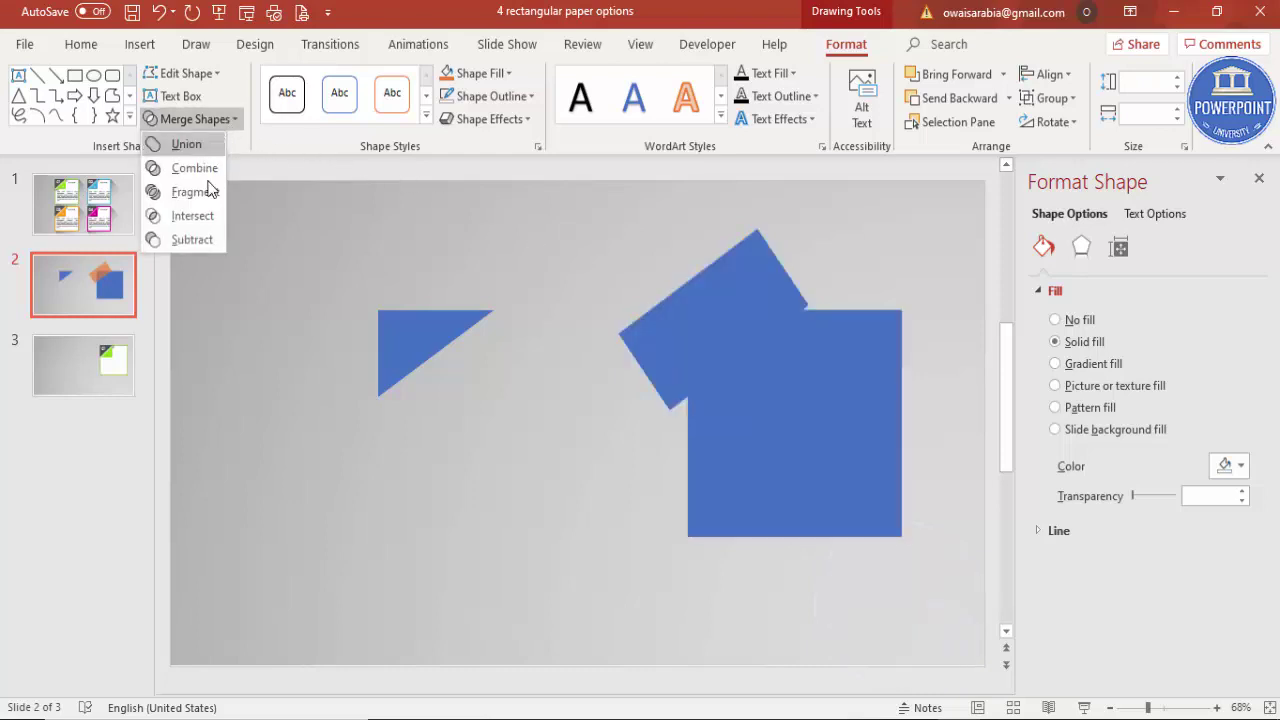
pyautogui.click(204, 243)
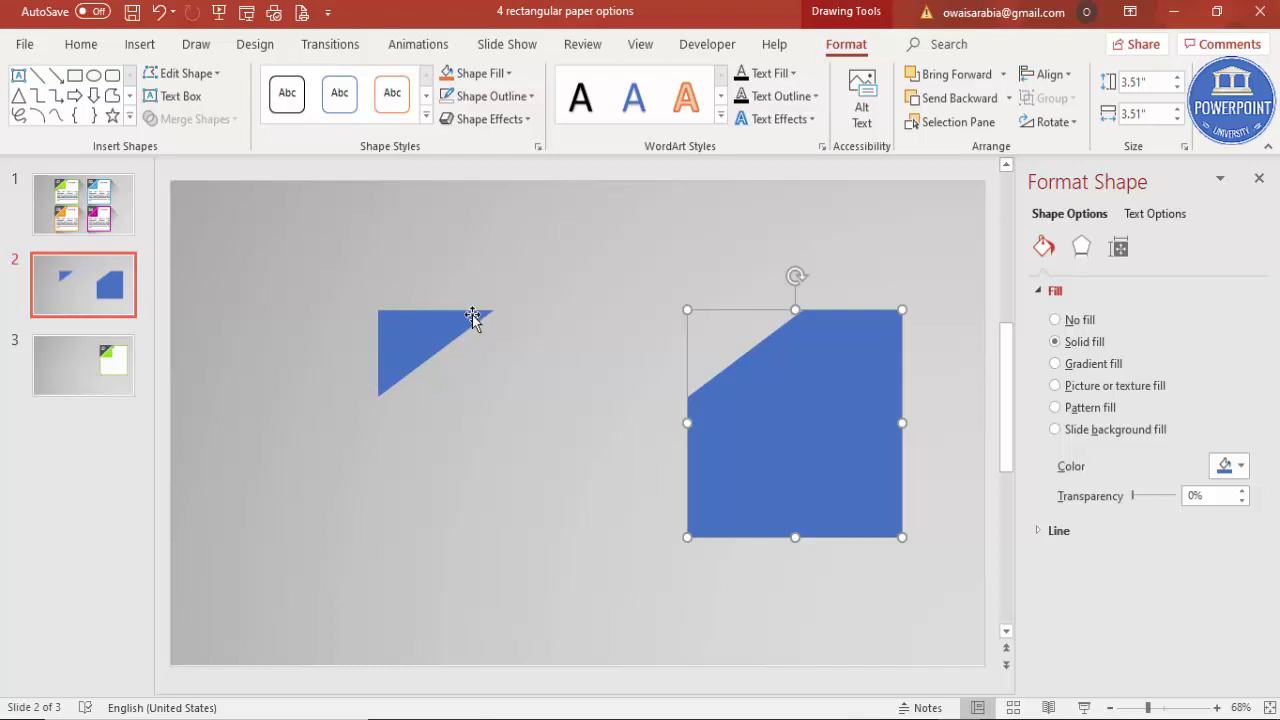
pyautogui.moveTo(409, 348); pyautogui.dragTo(363, 356)
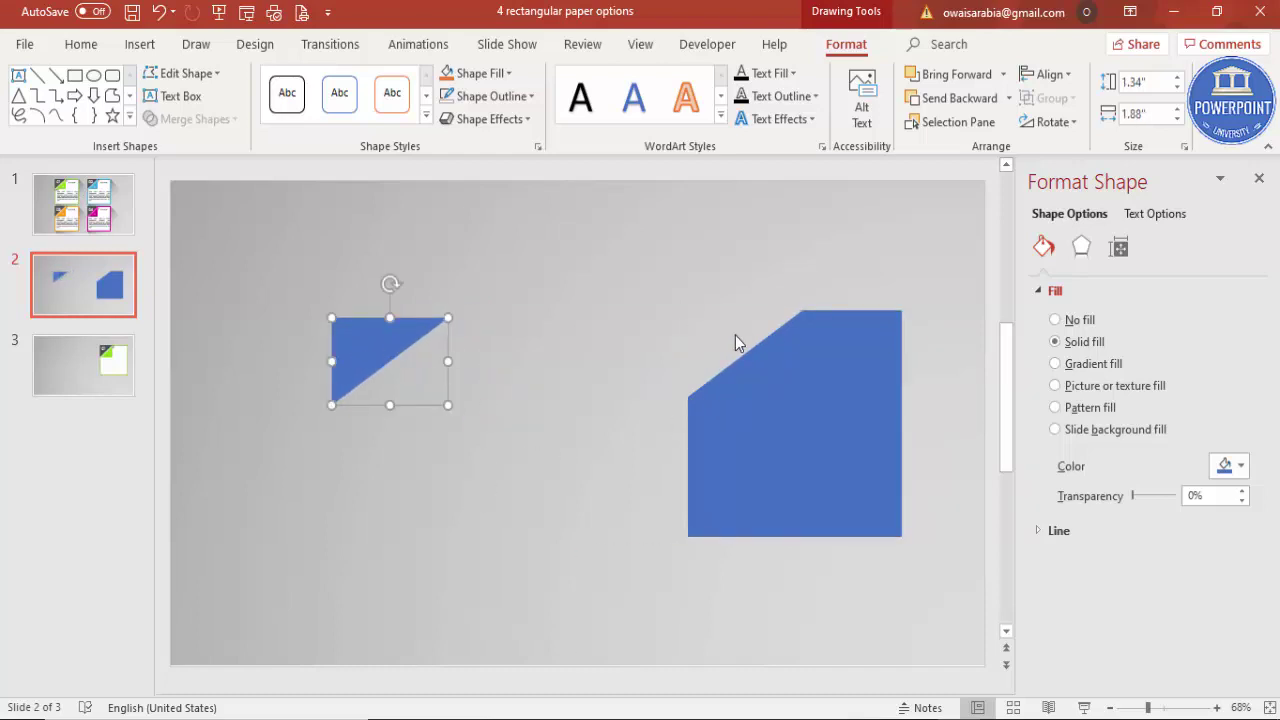
pyautogui.moveTo(763, 383); pyautogui.dragTo(503, 357)
pyautogui.click(352, 337)
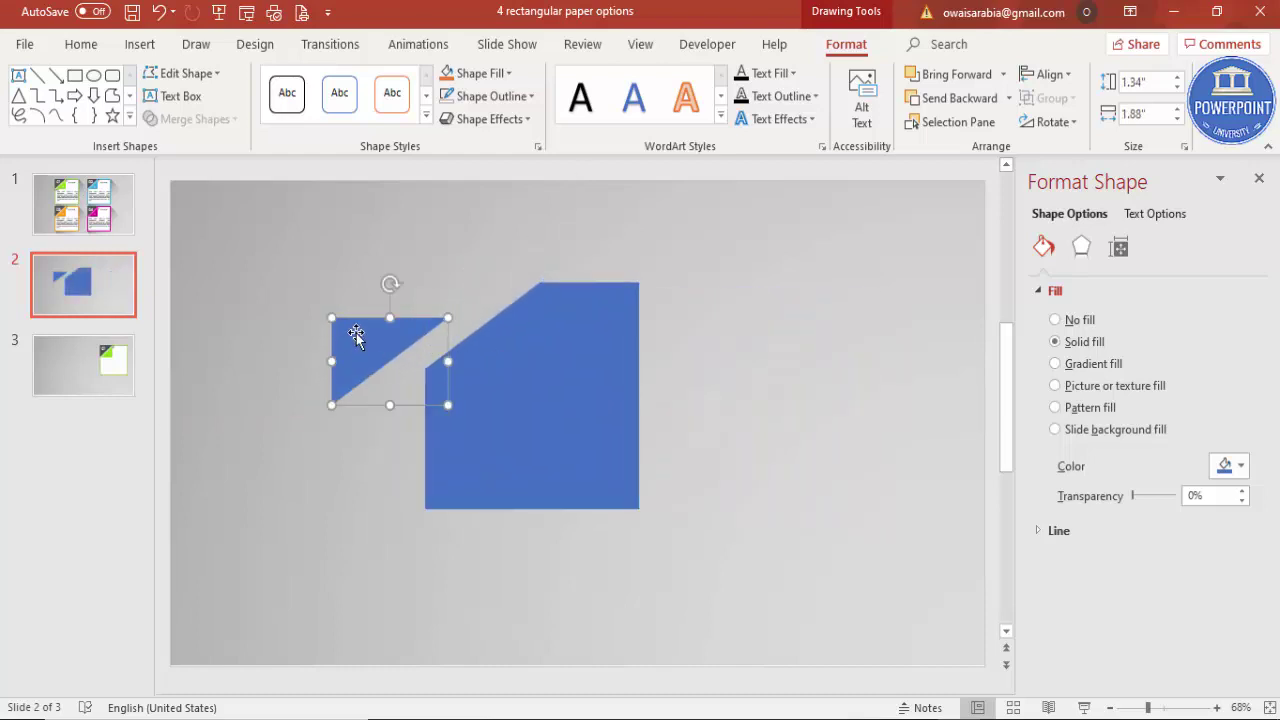
# Fill the triangle orange and flip it both horizontally and vertically
pyautogui.click(460, 75)
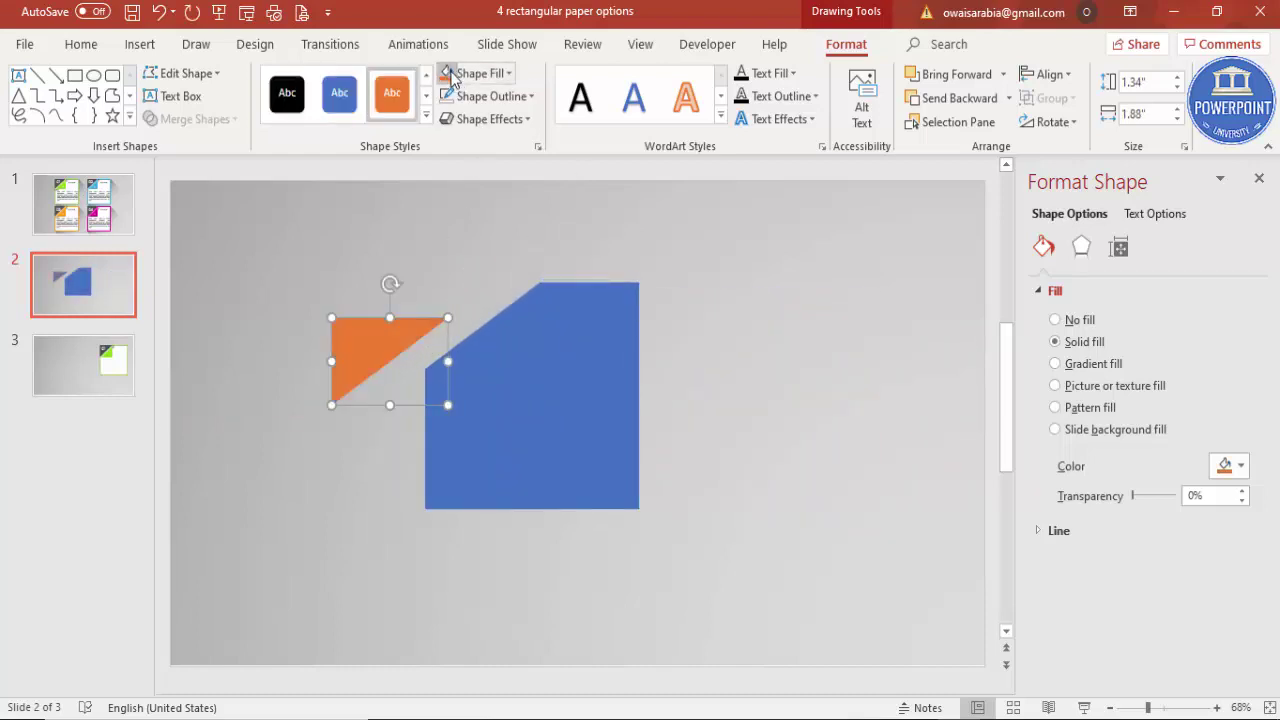
pyautogui.click(1051, 122)
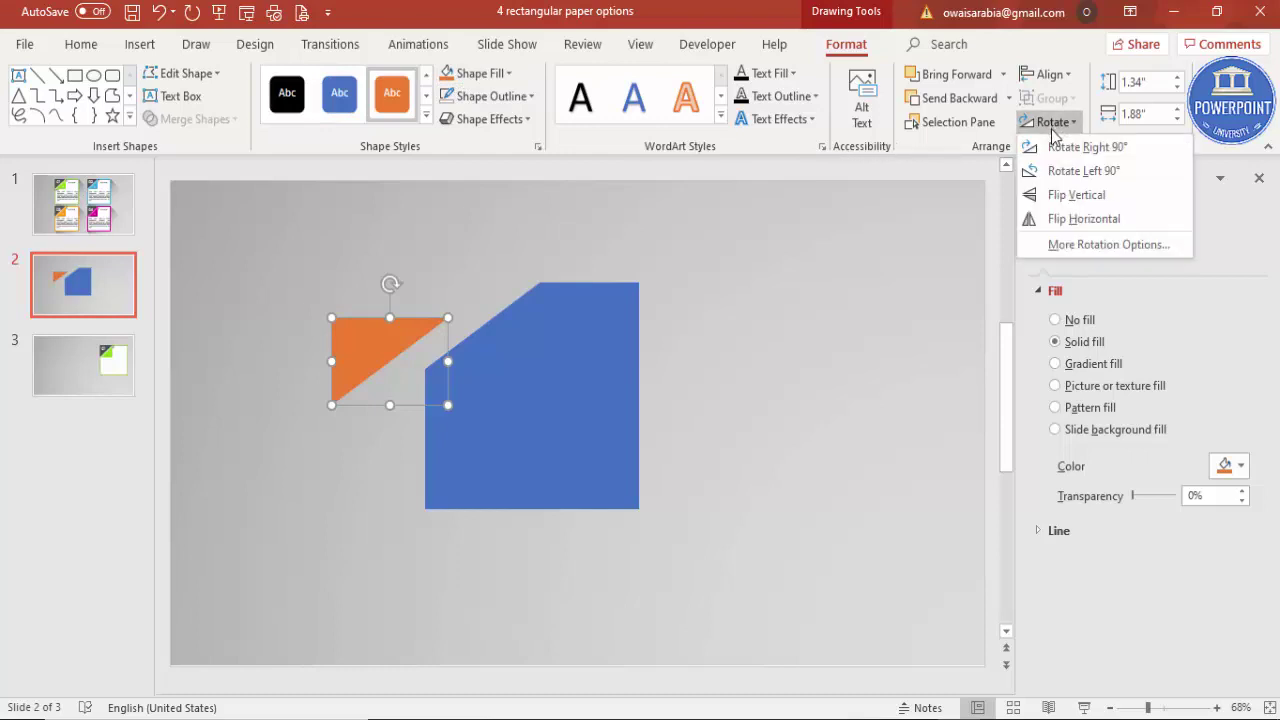
pyautogui.click(1070, 222)
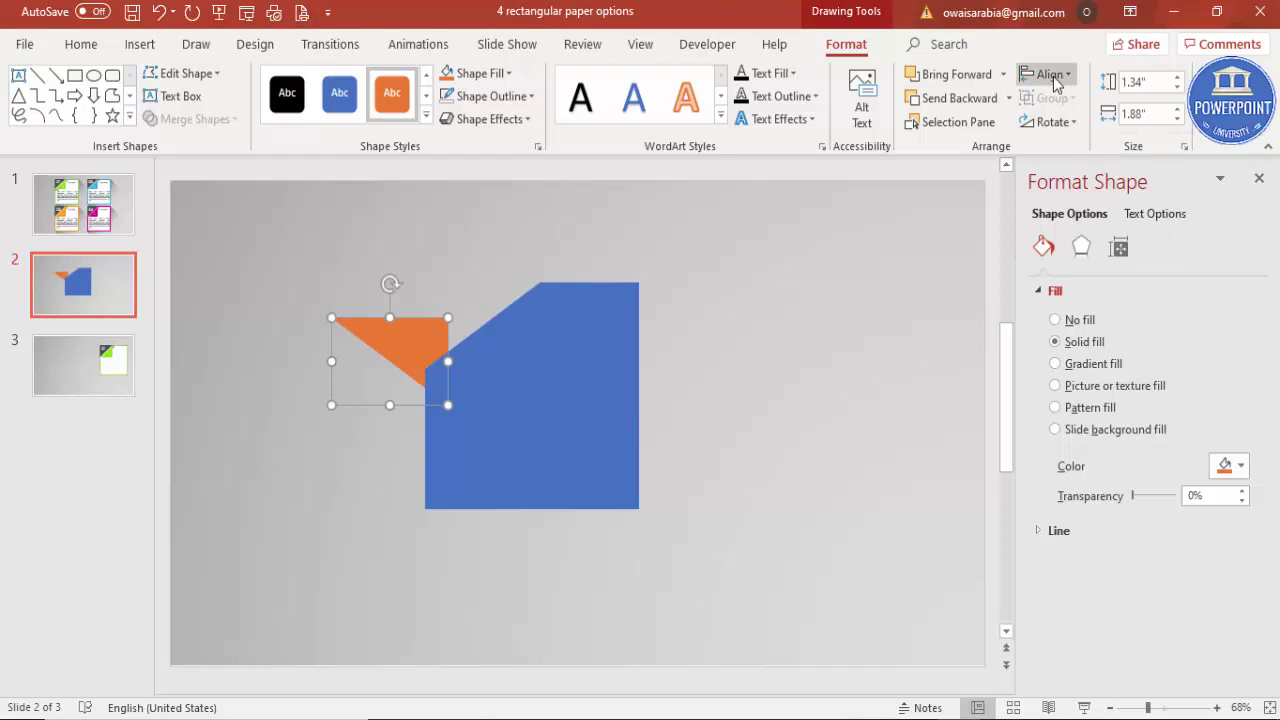
pyautogui.click(1051, 122)
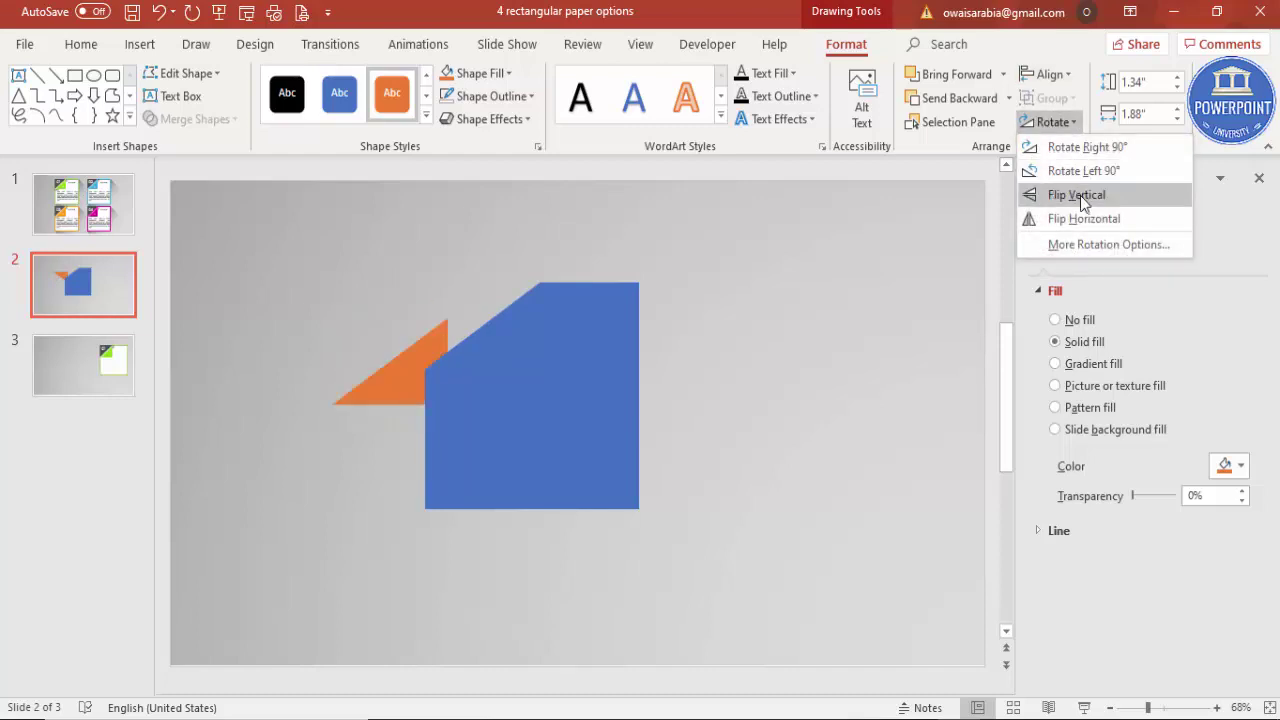
pyautogui.click(1080, 195)
# Bring the orange triangle forward and fit it exactly into the square's cut corner
pyautogui.moveTo(393, 362); pyautogui.dragTo(478, 340)
pyautogui.click(1002, 74)
pyautogui.click(955, 122)
pyautogui.moveTo(510, 343); pyautogui.dragTo(518, 332)
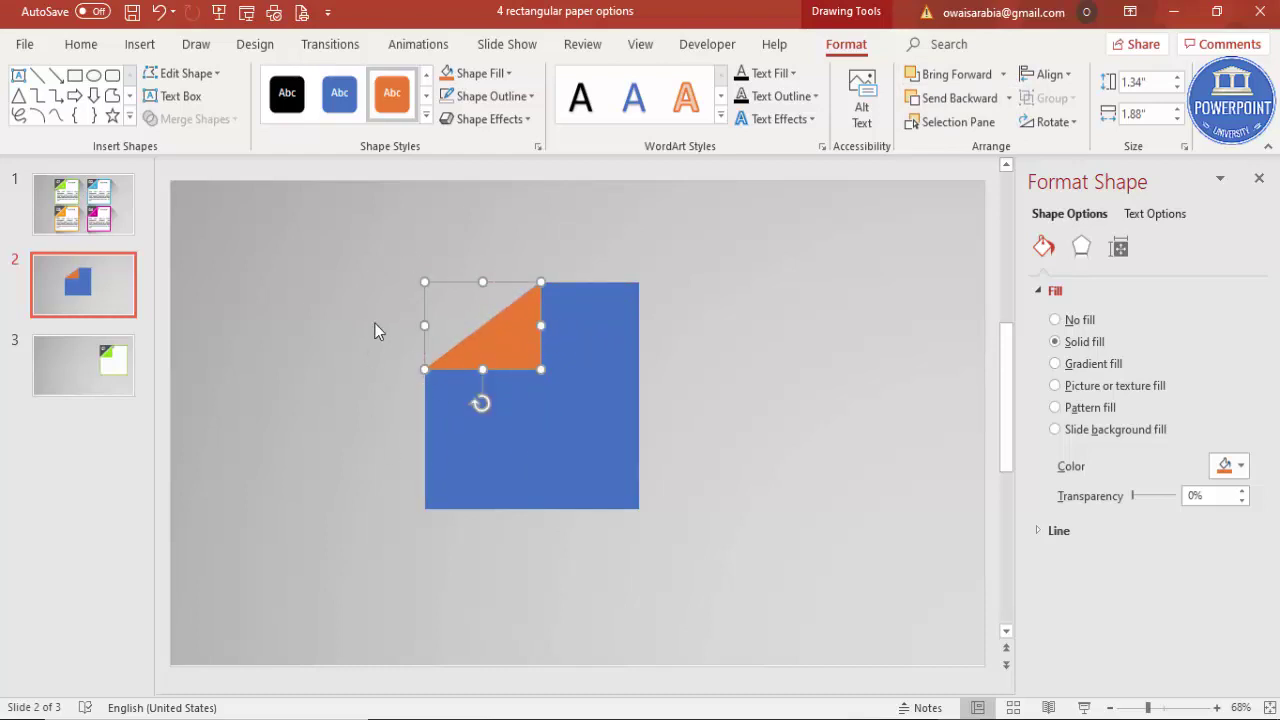
pyautogui.click(375, 320)
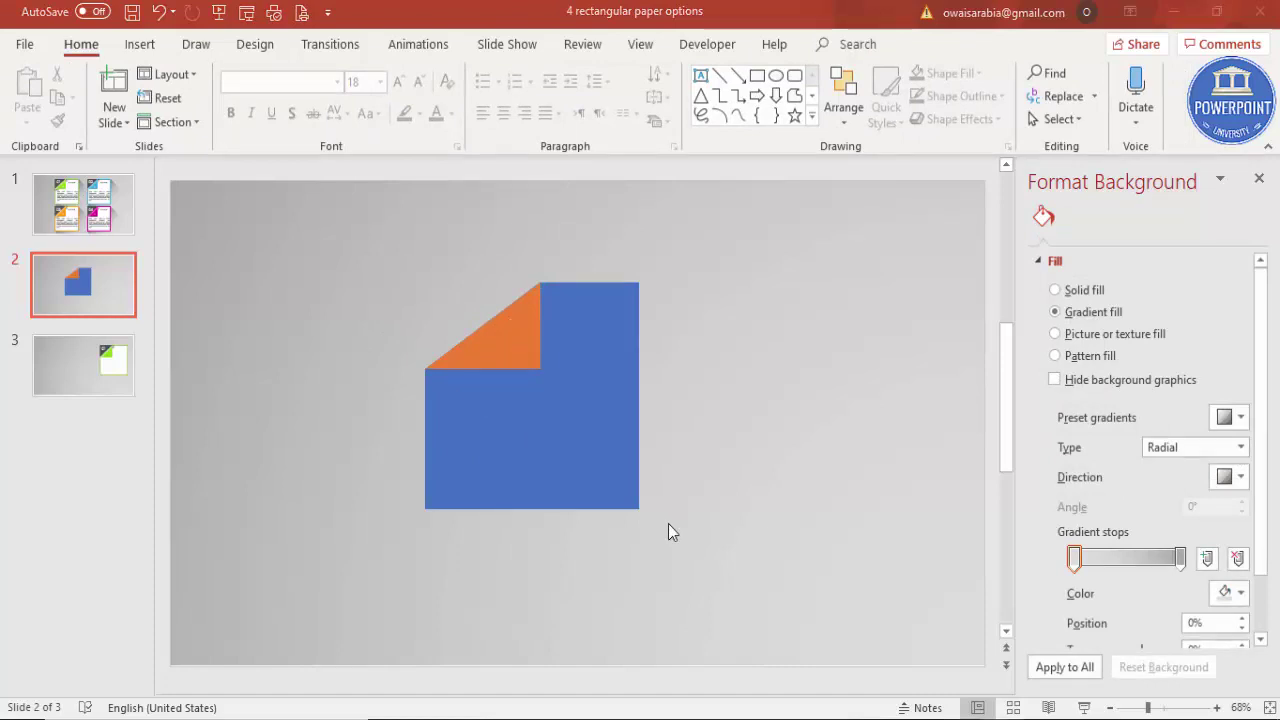
# Fill the cut-corner note shape with lime green
pyautogui.click(609, 440)
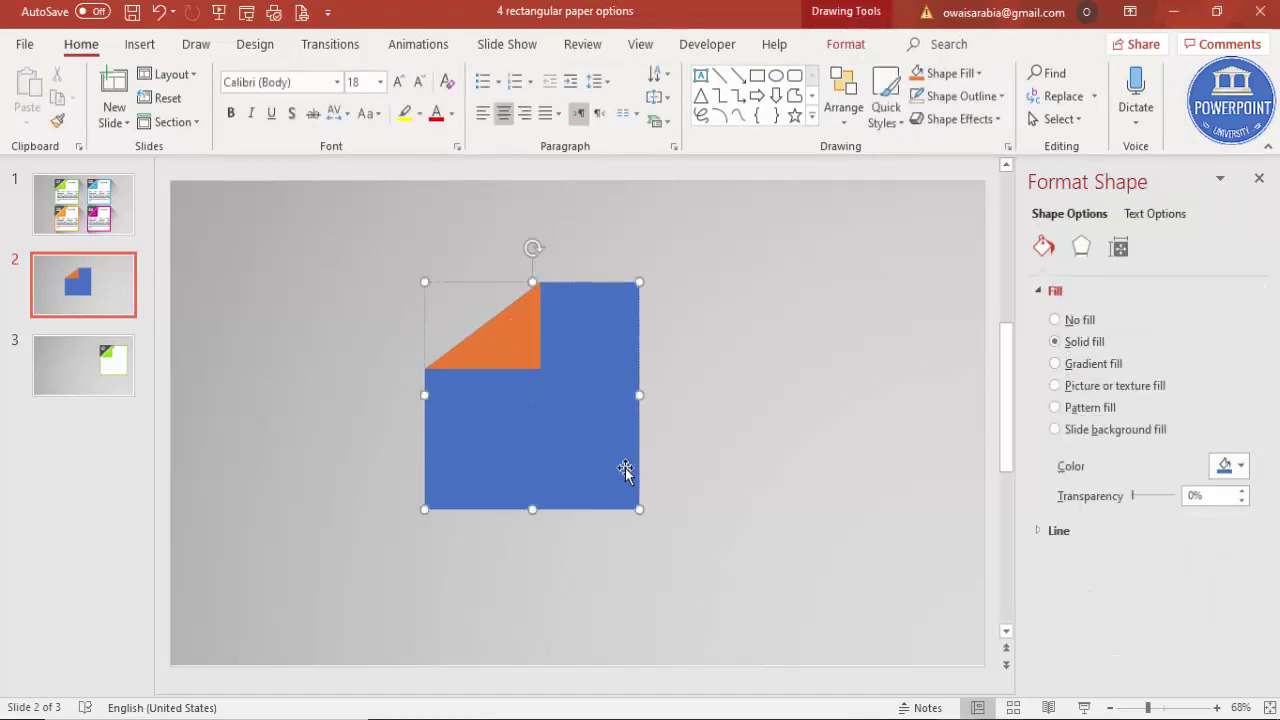
pyautogui.click(836, 46)
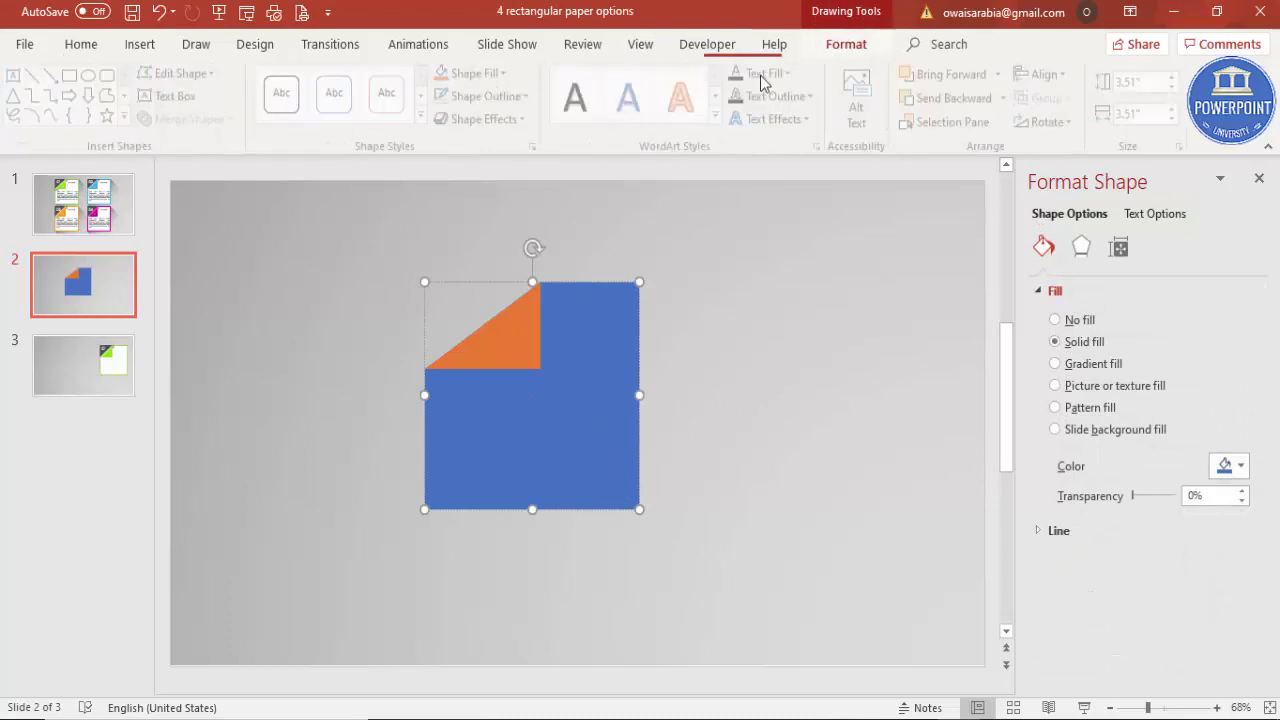
pyautogui.click(496, 77)
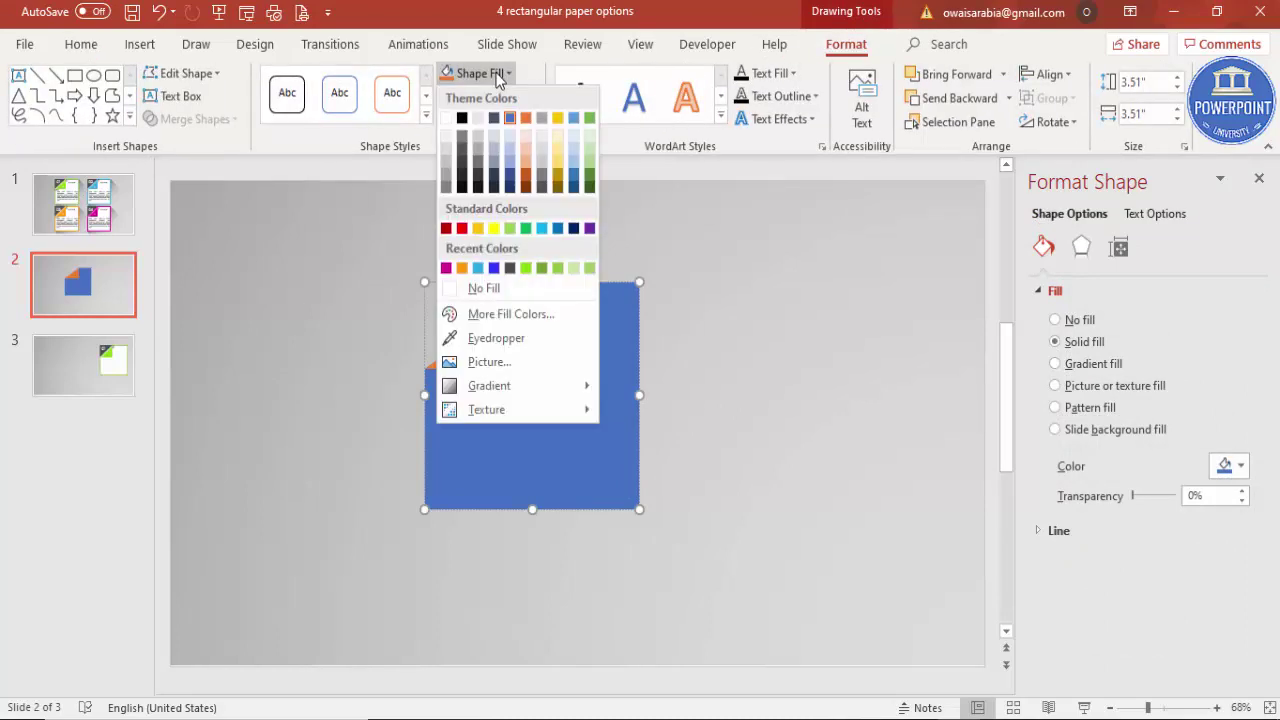
pyautogui.click(524, 267)
pyautogui.click(731, 324)
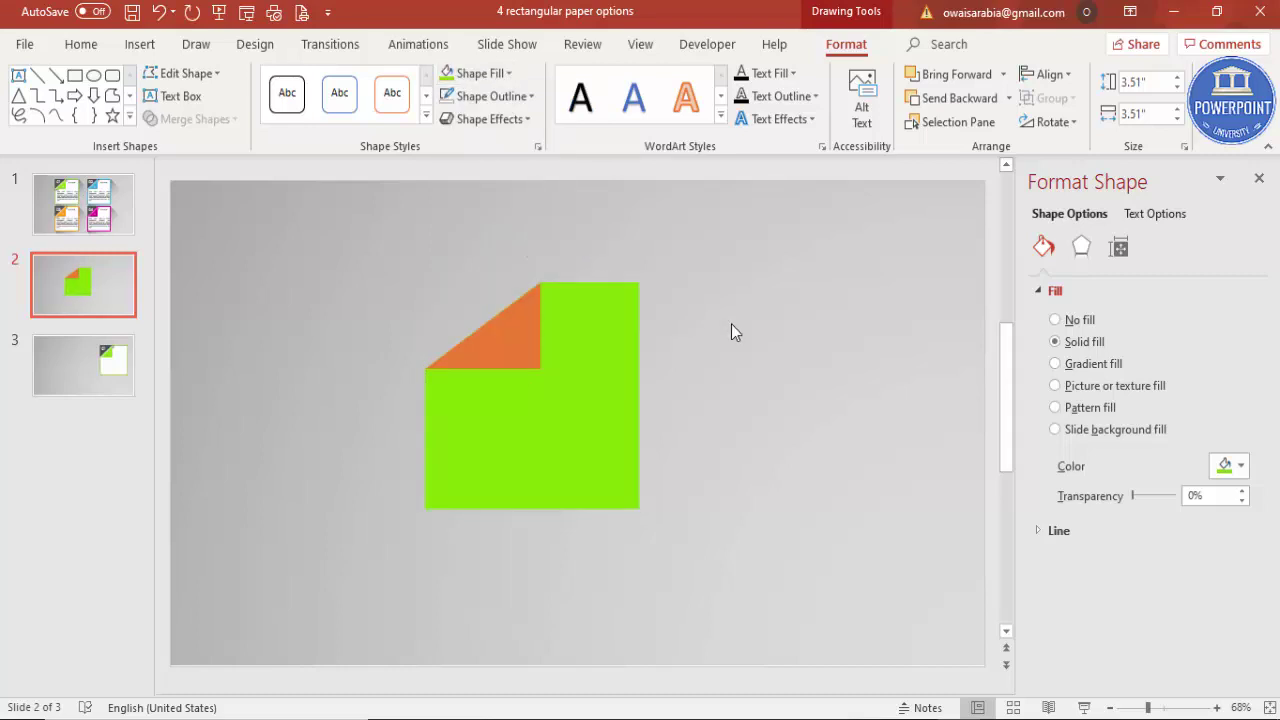
# Duplicate the green square as a white 3.19-inch copy inside it, behind the orange triangle
pyautogui.click(595, 345)
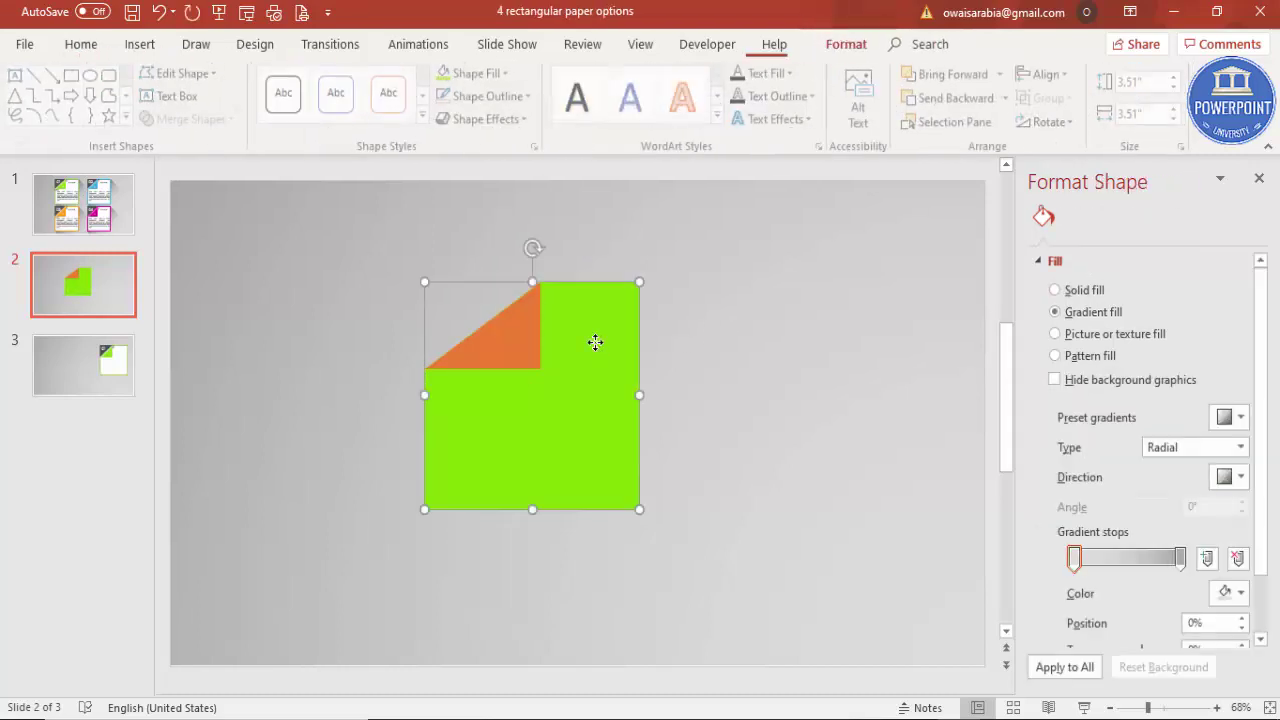
pyautogui.moveTo(595, 342); pyautogui.dragTo(751, 397)
pyautogui.click(468, 75)
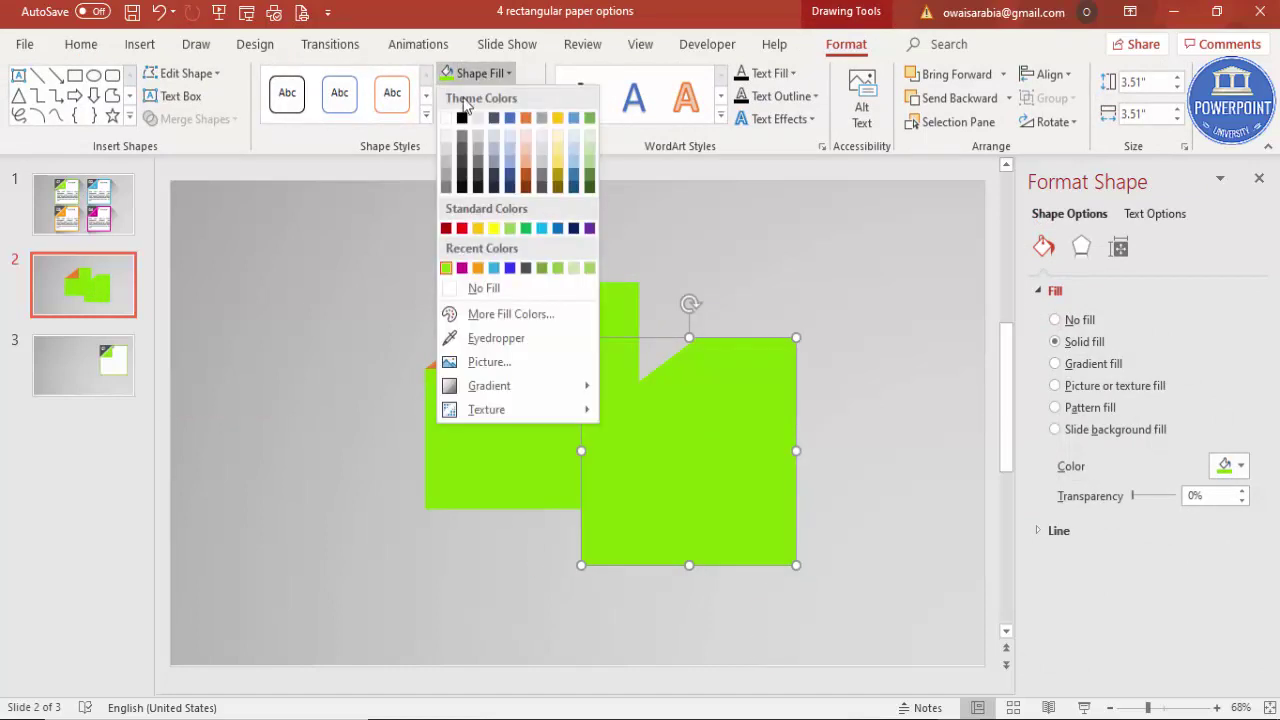
pyautogui.click(451, 119)
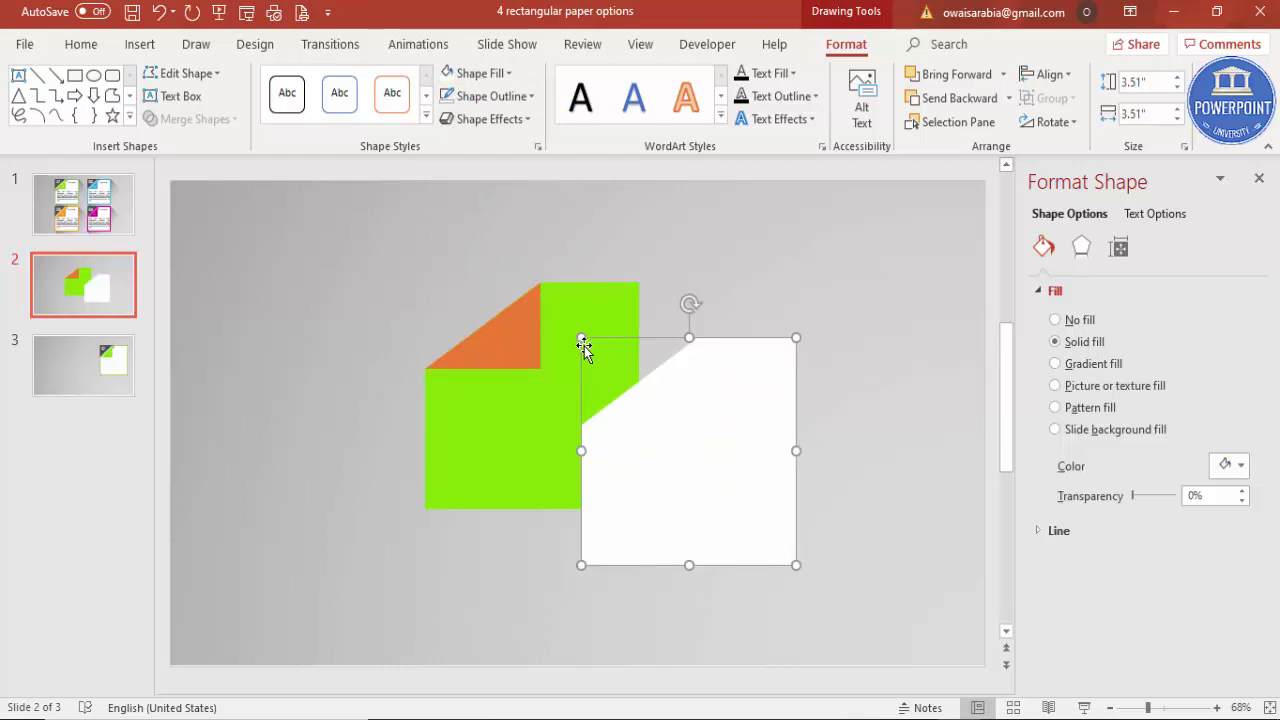
pyautogui.moveTo(581, 339); pyautogui.dragTo(601, 371)
pyautogui.moveTo(671, 420); pyautogui.dragTo(552, 391)
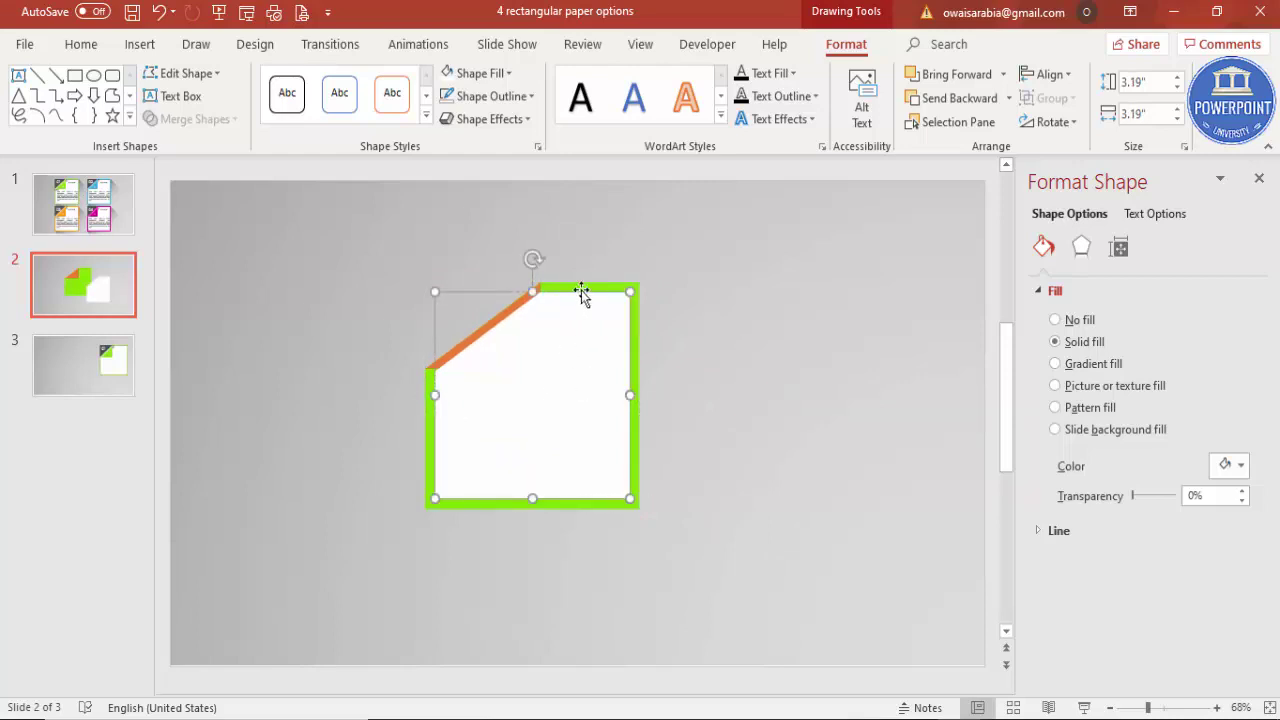
pyautogui.click(969, 107)
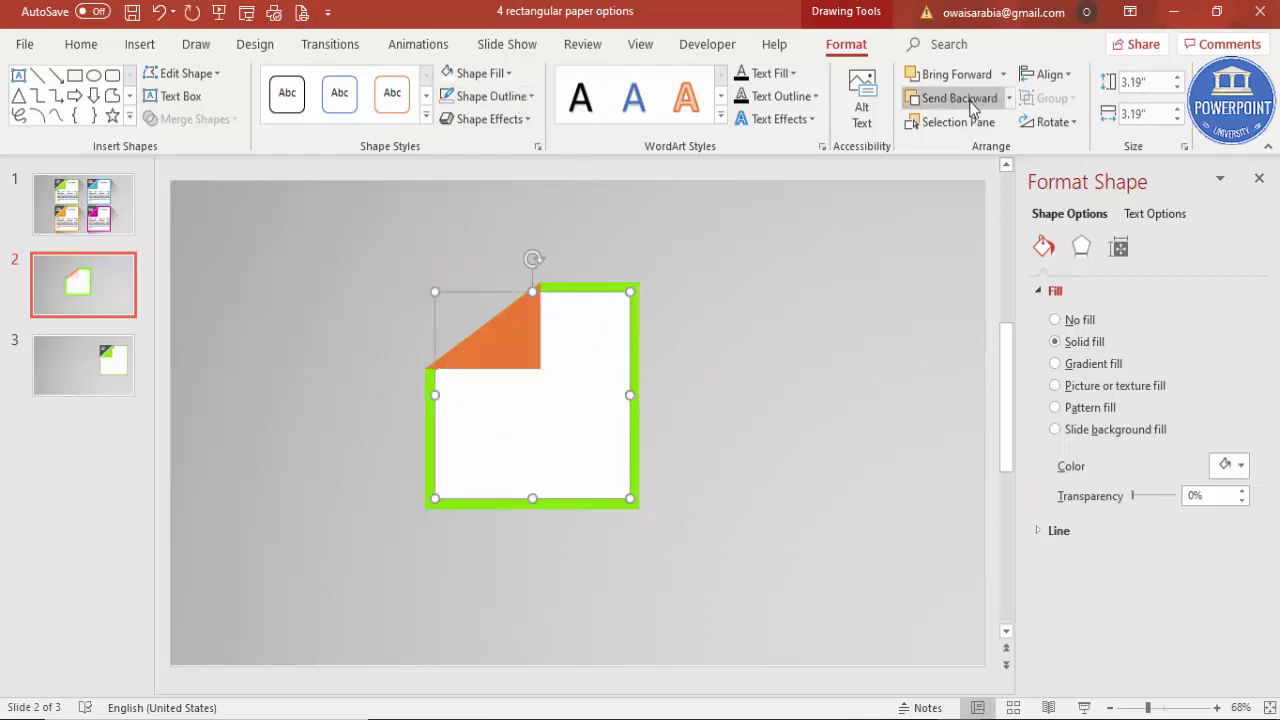
pyautogui.click(756, 340)
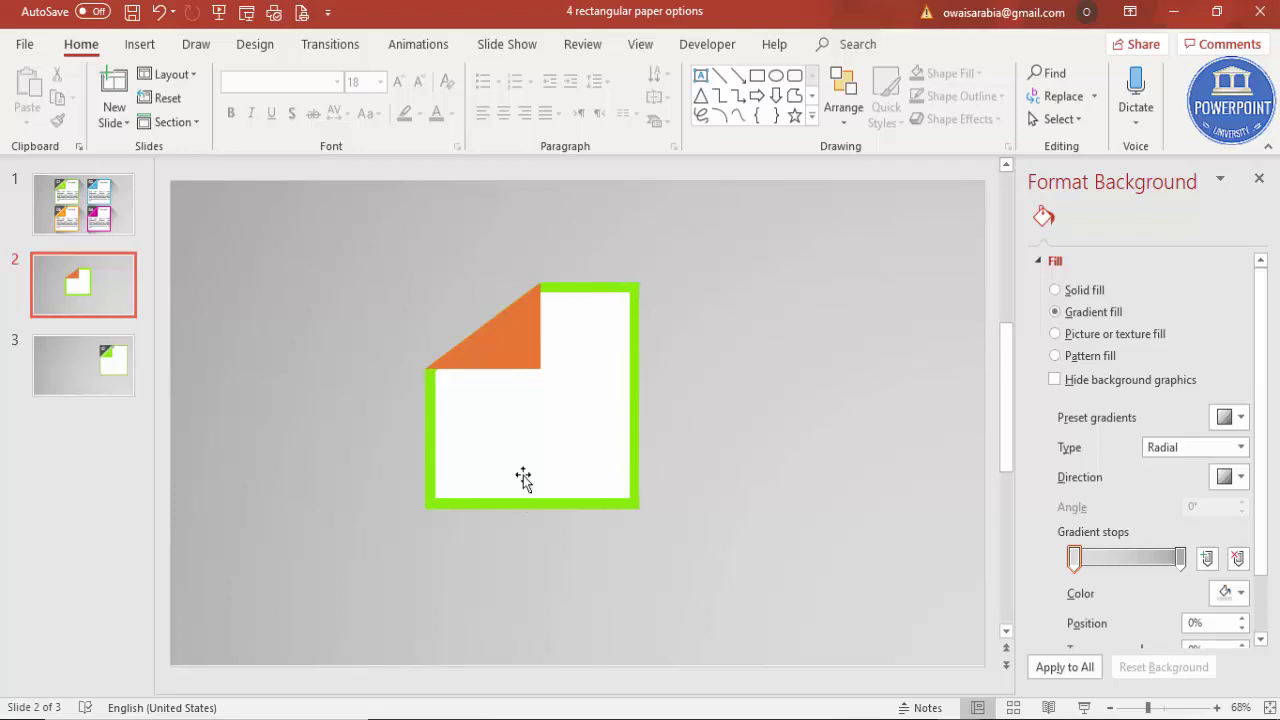
# Give the corner triangle a gradient fill with both stops set to lime green
pyautogui.click(501, 344)
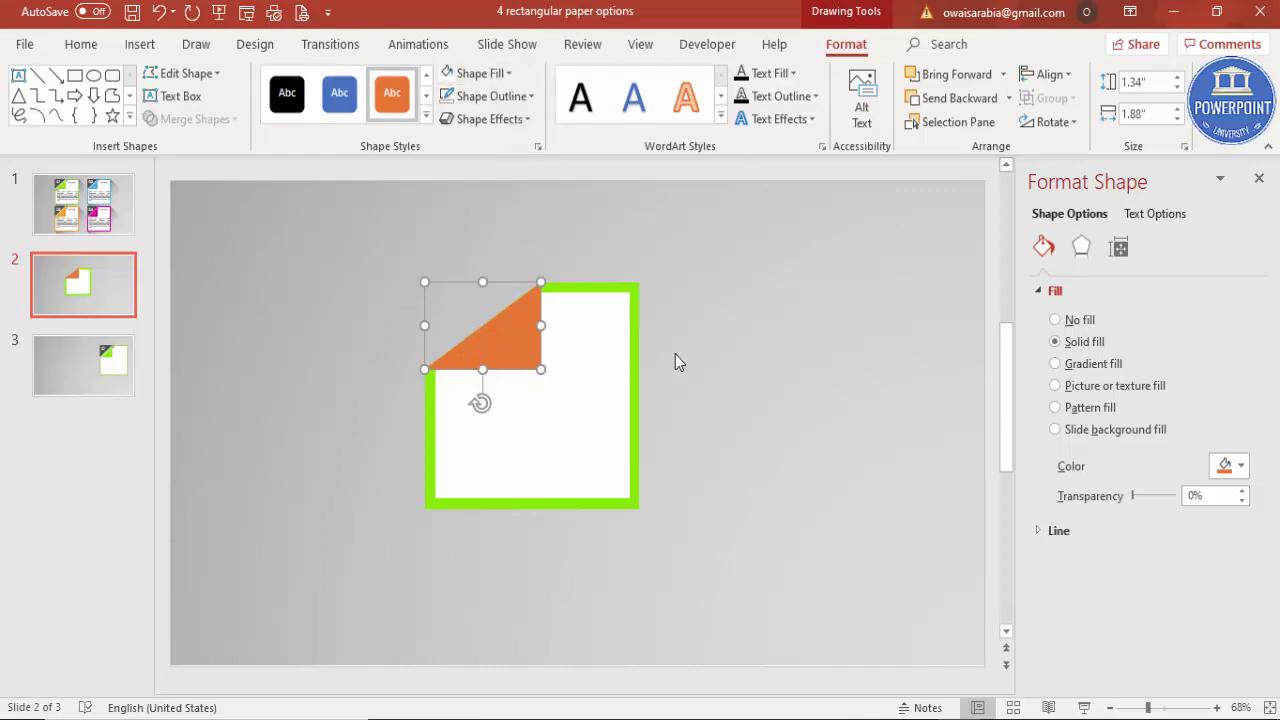
pyautogui.click(1056, 364)
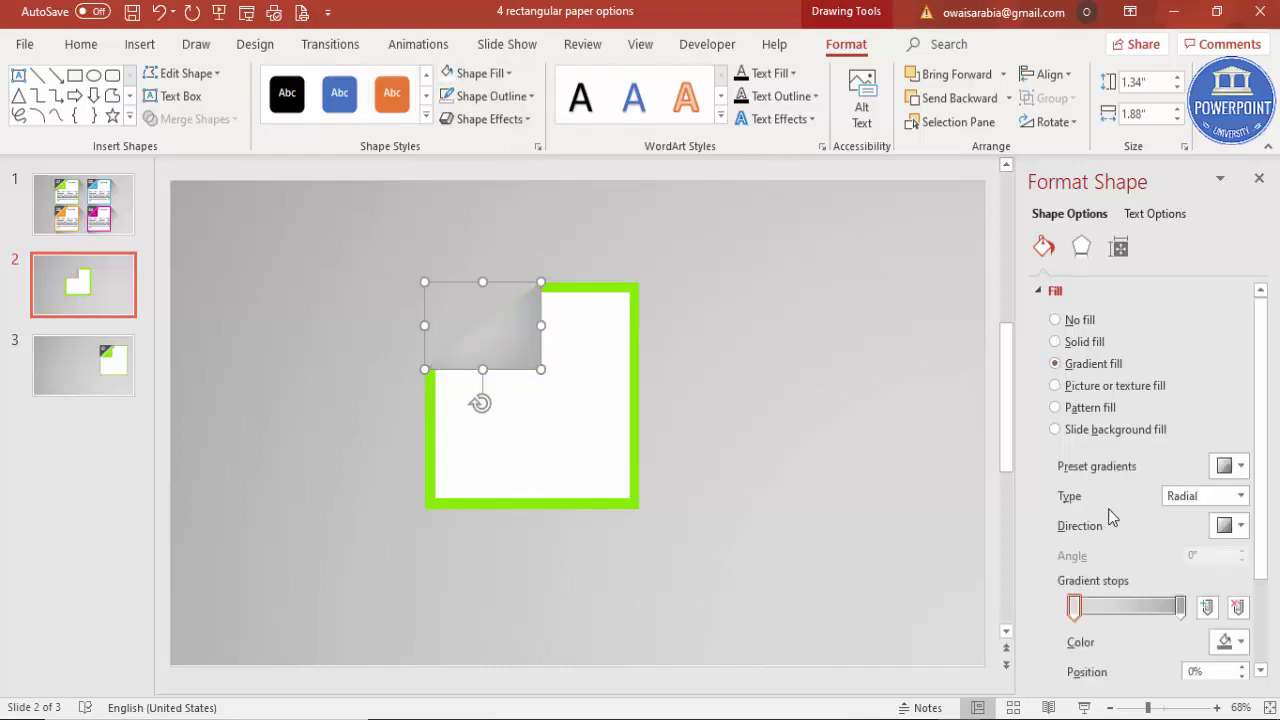
pyautogui.click(1181, 607)
pyautogui.click(1238, 642)
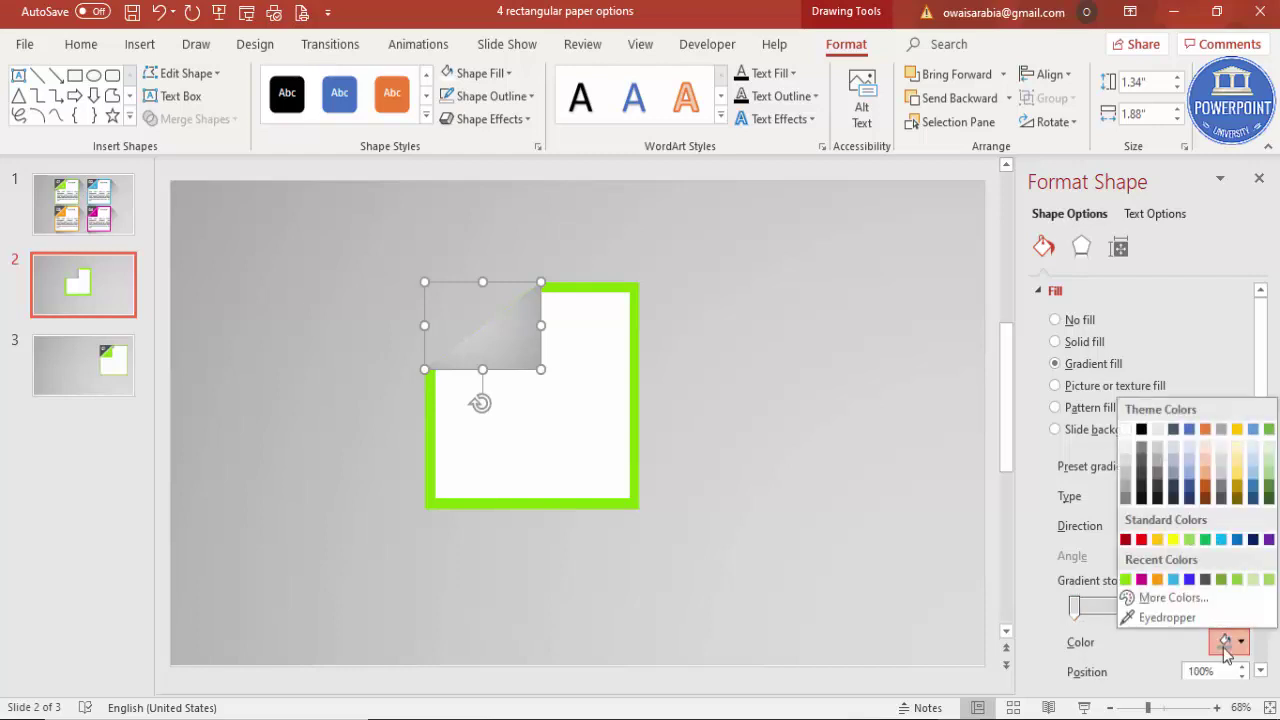
pyautogui.click(1126, 579)
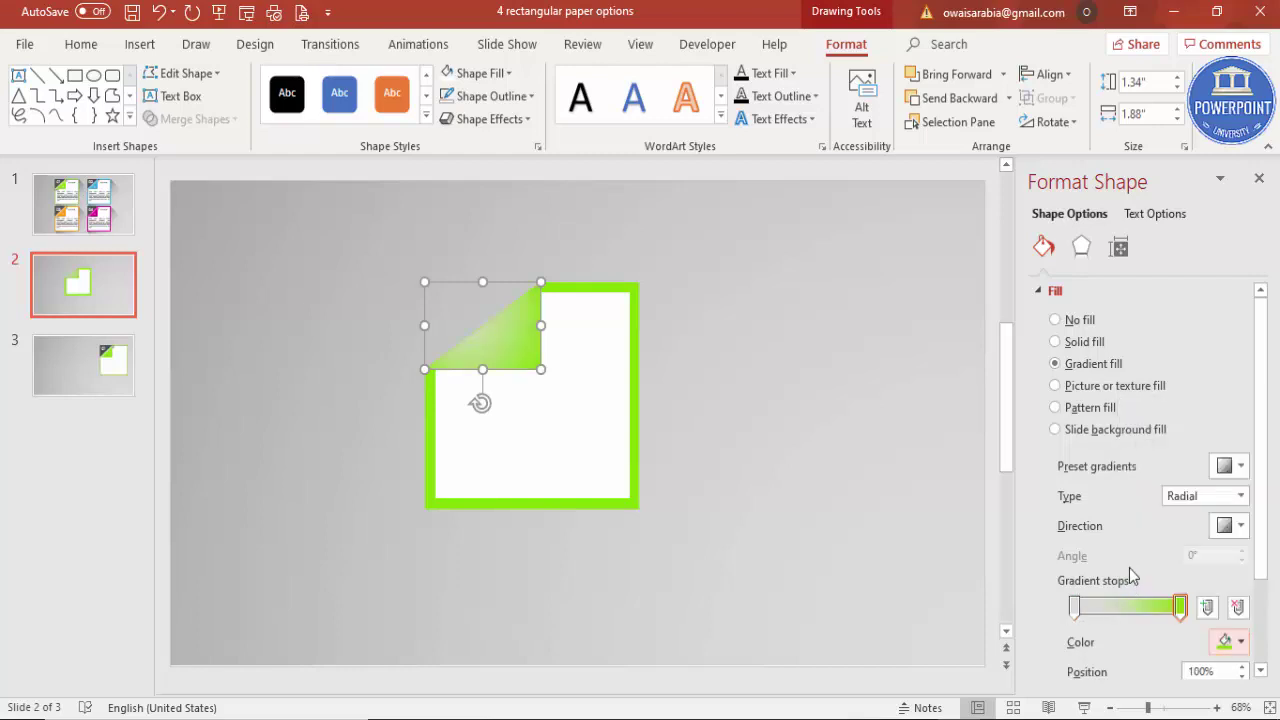
pyautogui.click(1075, 607)
pyautogui.click(1240, 642)
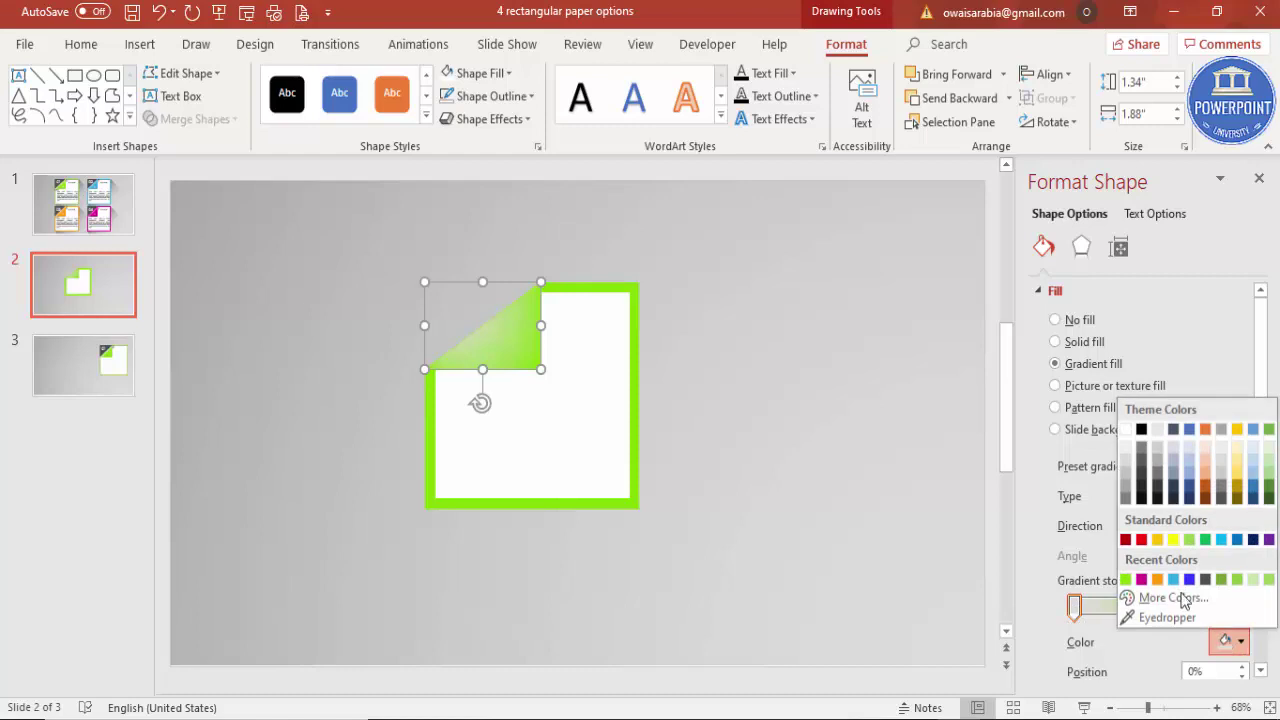
pyautogui.click(1241, 579)
pyautogui.click(851, 397)
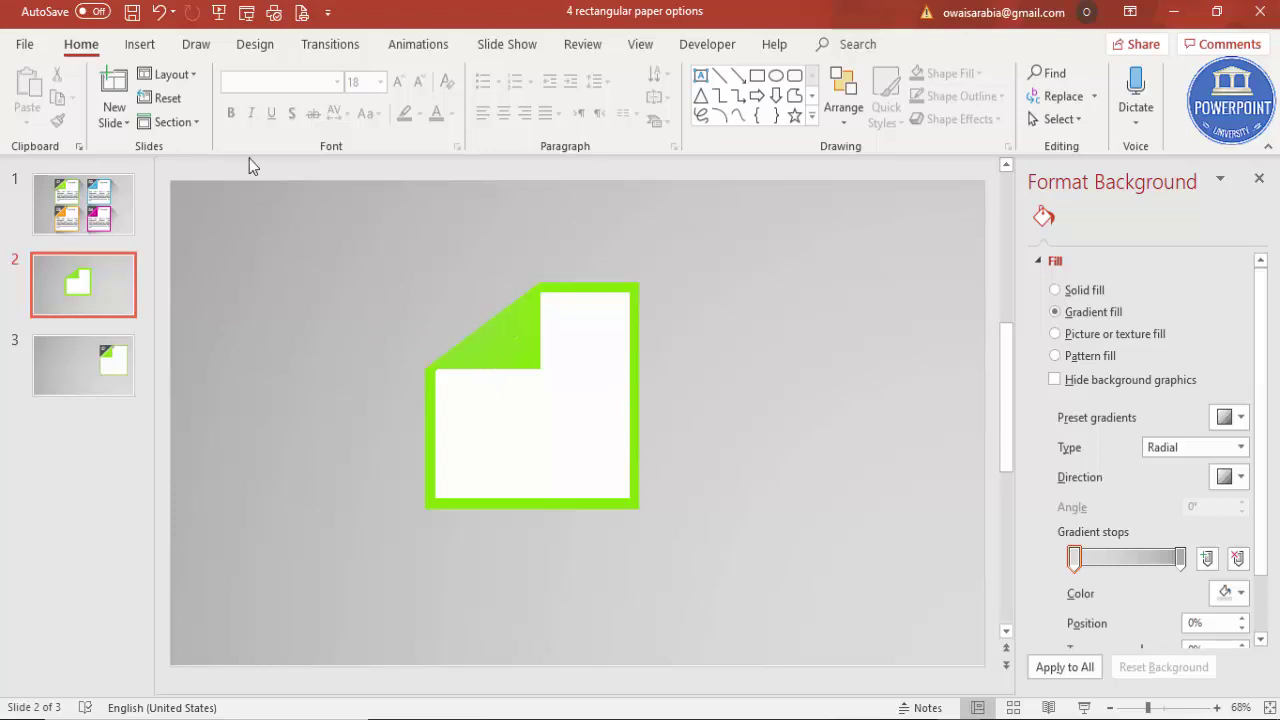
# Draw a small oval above the note, remove its outline and give it a gradient fill
pyautogui.click(139, 48)
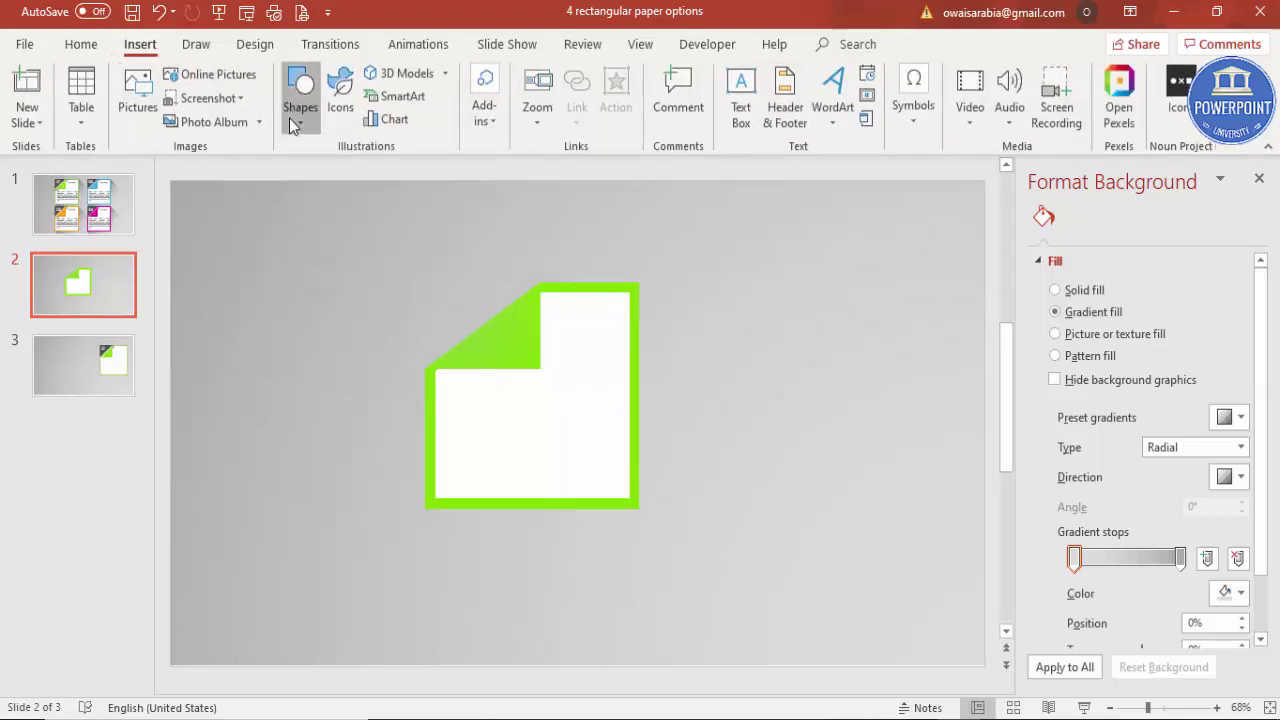
pyautogui.click(298, 118)
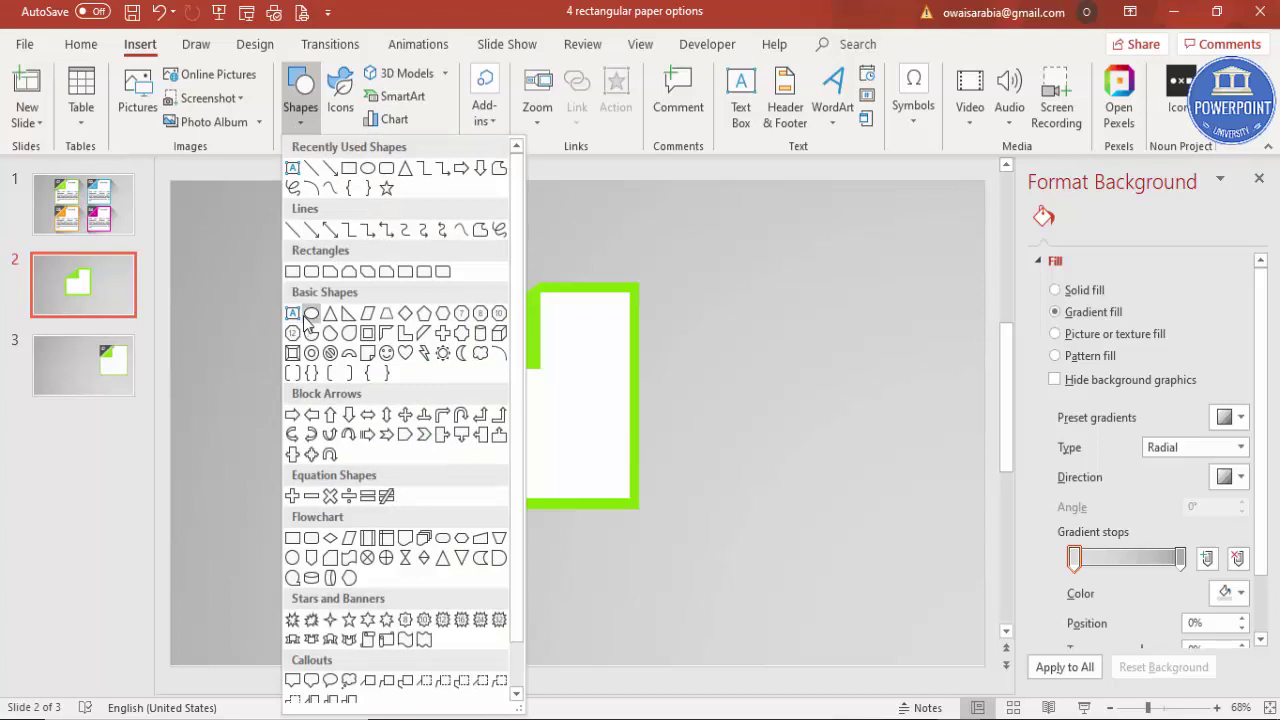
pyautogui.press('Escape')
pyautogui.moveTo(364, 227); pyautogui.dragTo(434, 261)
pyautogui.click(491, 96)
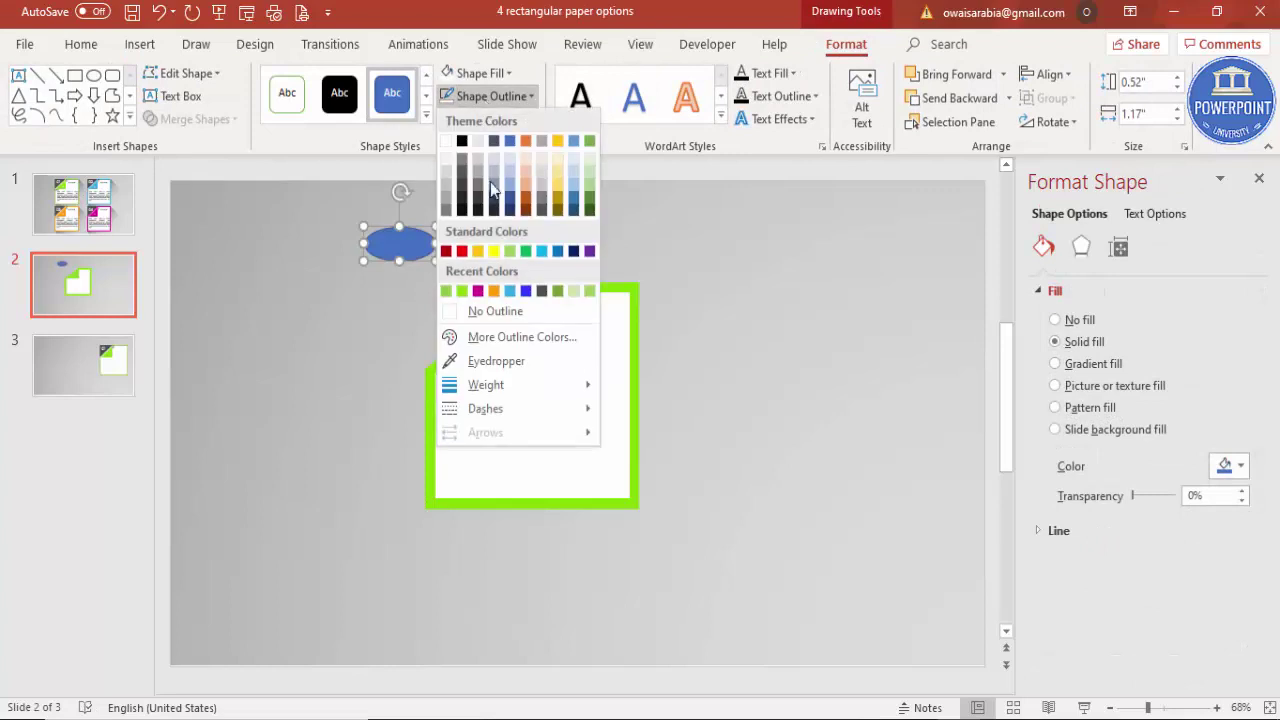
pyautogui.click(500, 312)
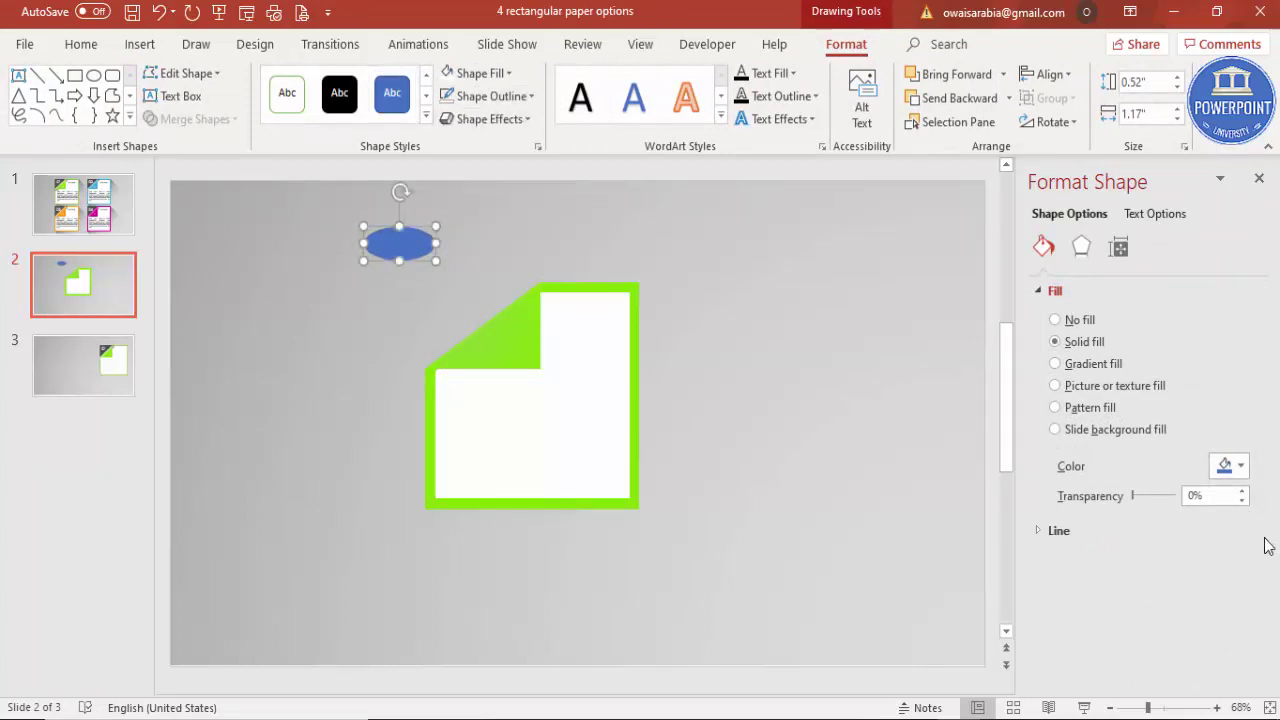
pyautogui.click(1118, 366)
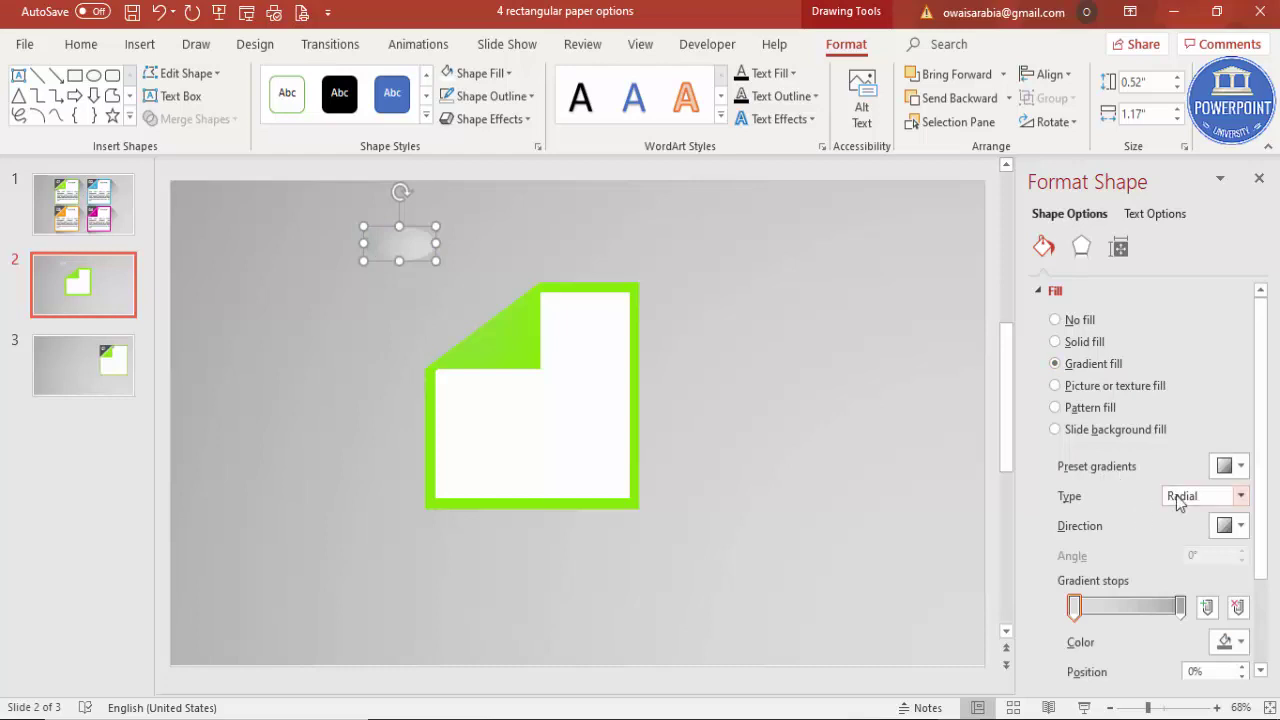
# Set the oval's gradient to Radial, radiating From Center
pyautogui.click(1182, 497)
pyautogui.click(1182, 536)
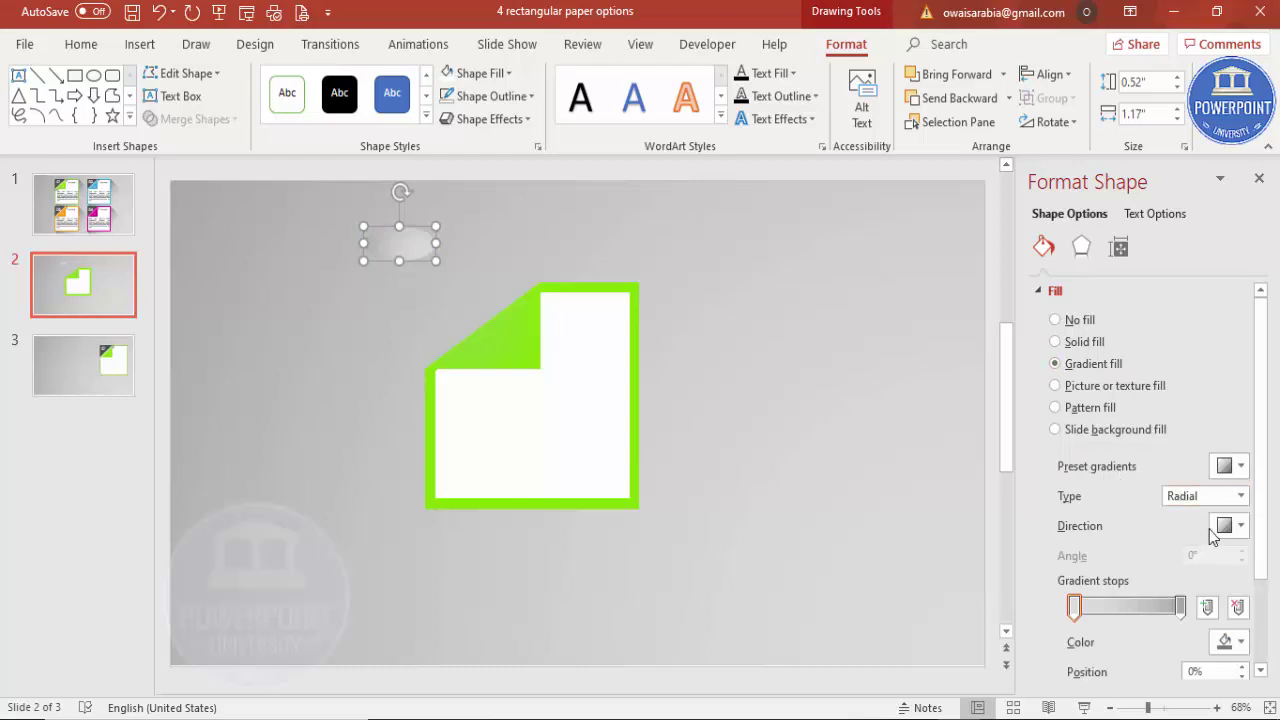
pyautogui.click(1229, 525)
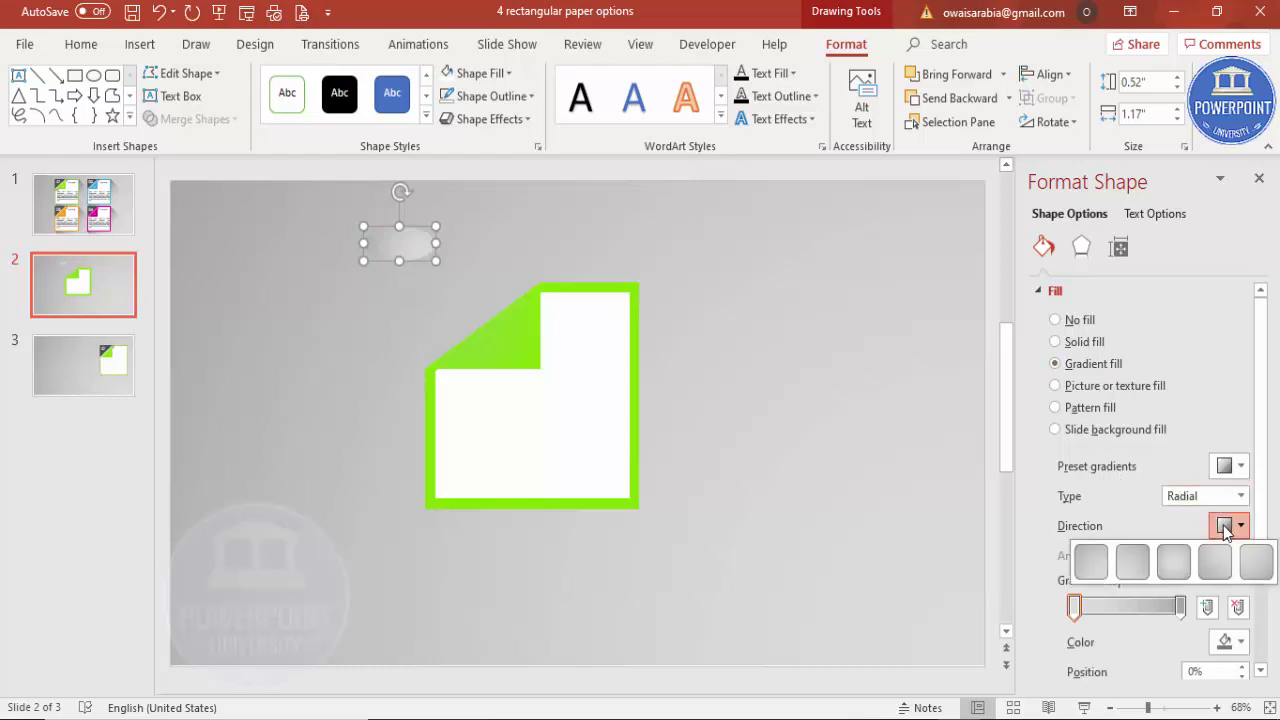
pyautogui.click(1176, 563)
# Make the centre stop black at 18% transparency and the outer stop white at 100%
pyautogui.click(1075, 607)
pyautogui.click(1234, 642)
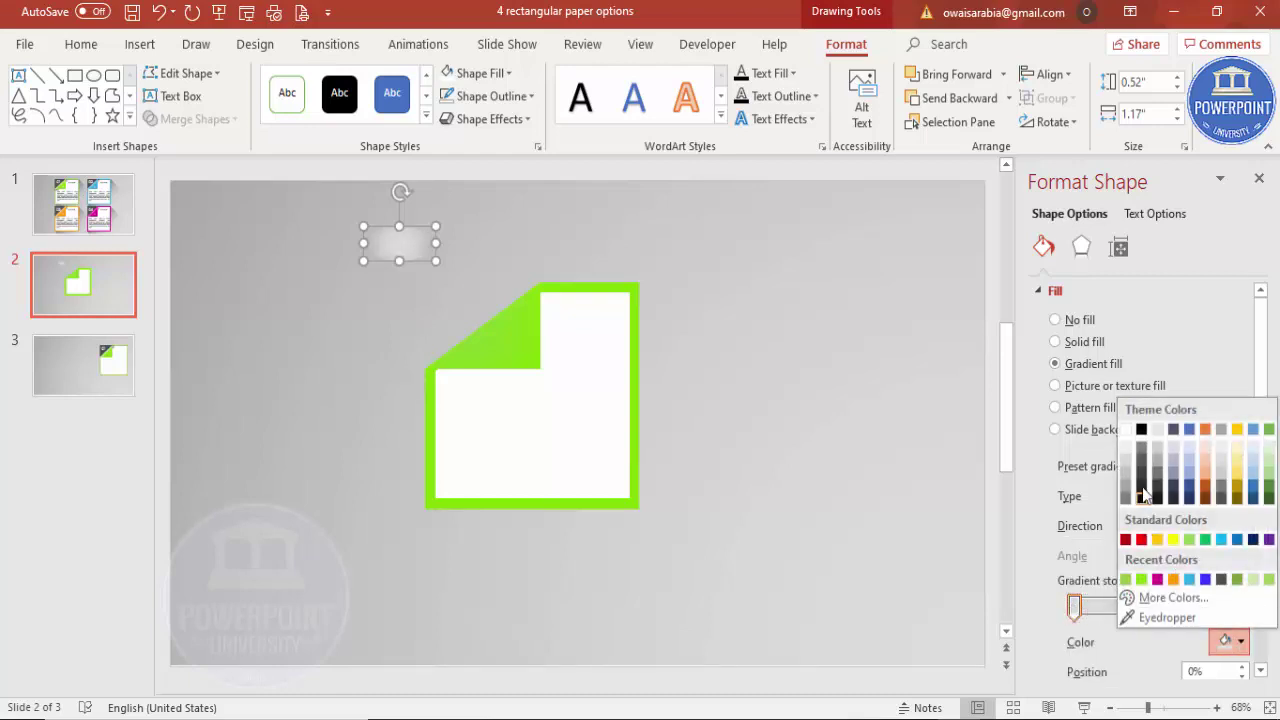
pyautogui.click(1140, 430)
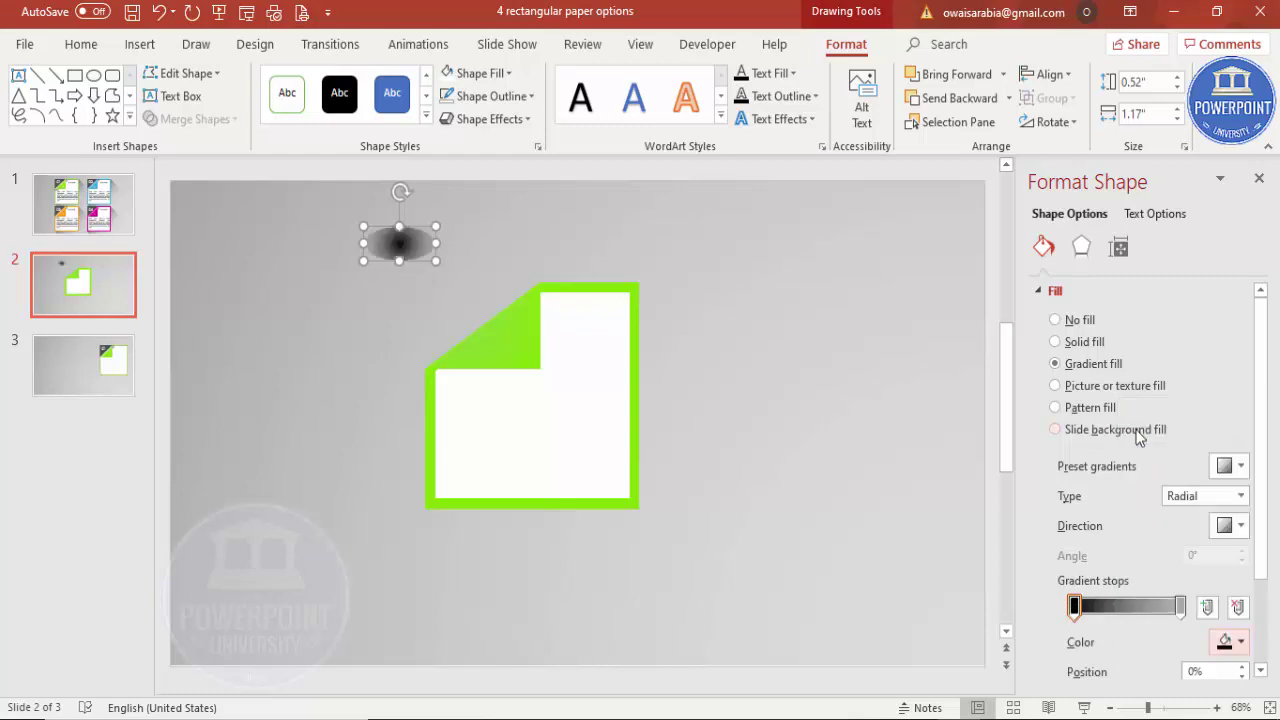
pyautogui.click(1180, 603)
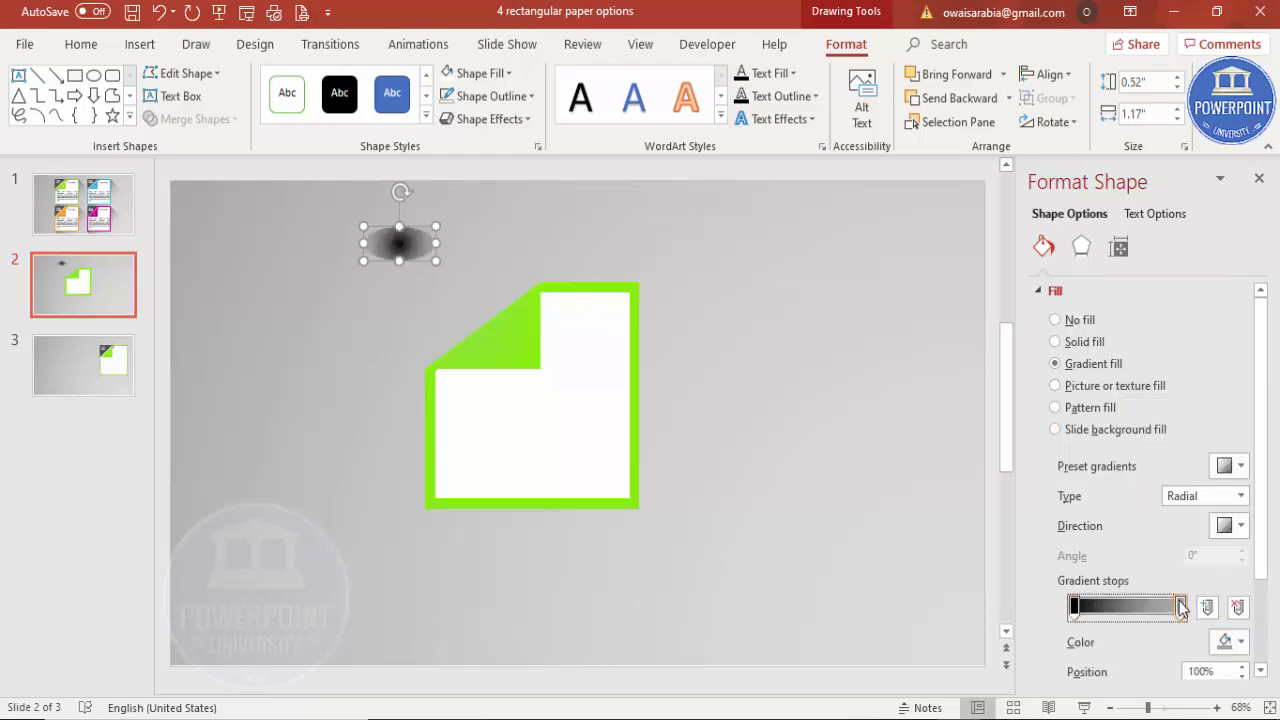
pyautogui.click(1226, 642)
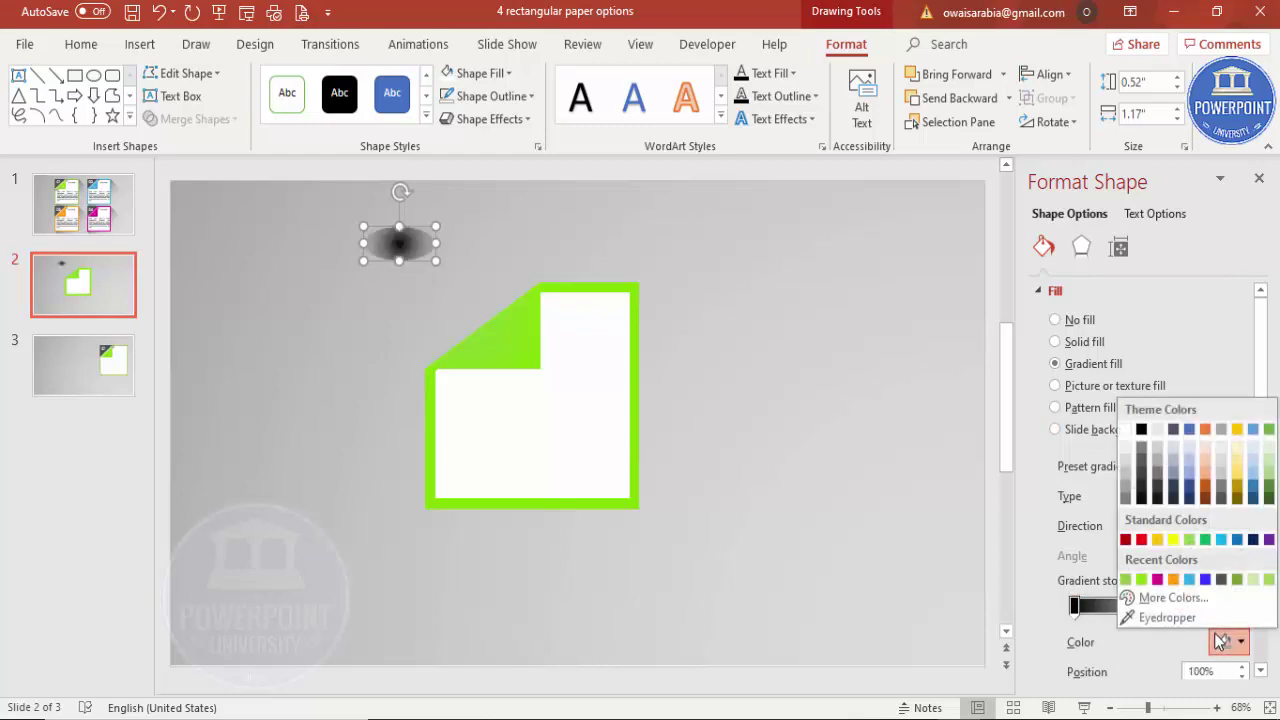
pyautogui.click(1126, 431)
pyautogui.scroll(-2, 1219, 551)
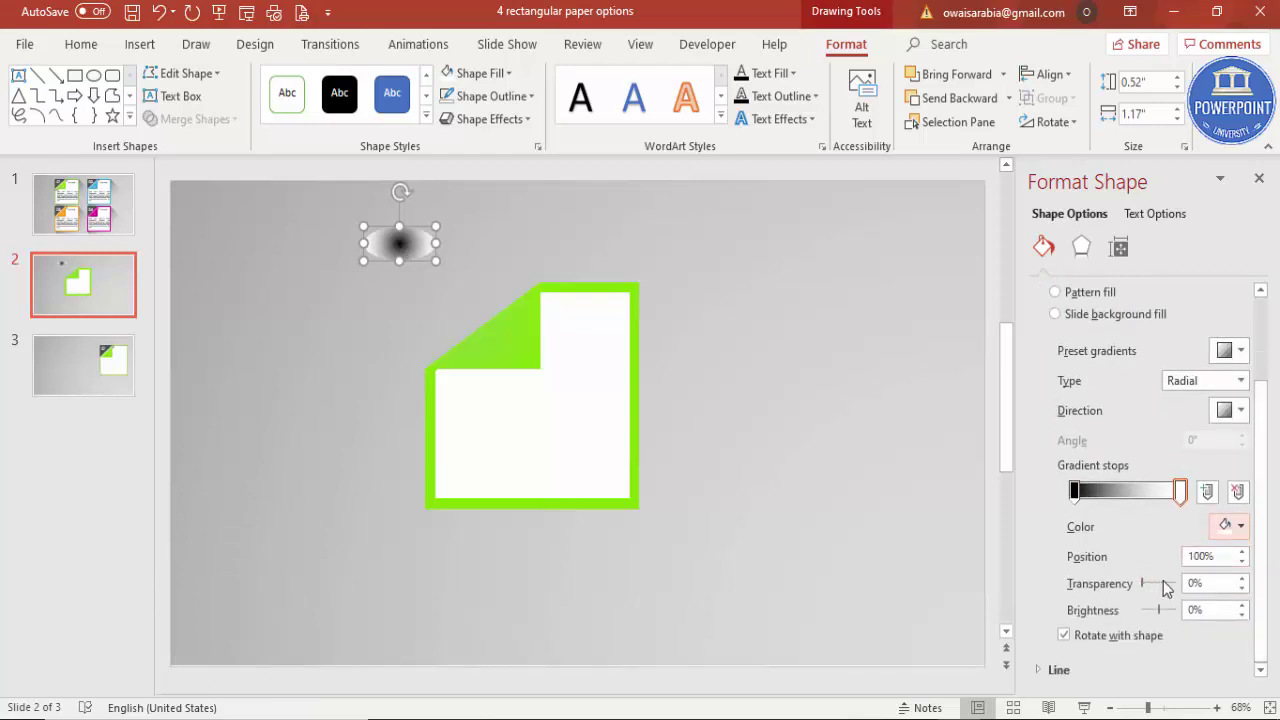
pyautogui.moveTo(1141, 585); pyautogui.dragTo(1222, 578)
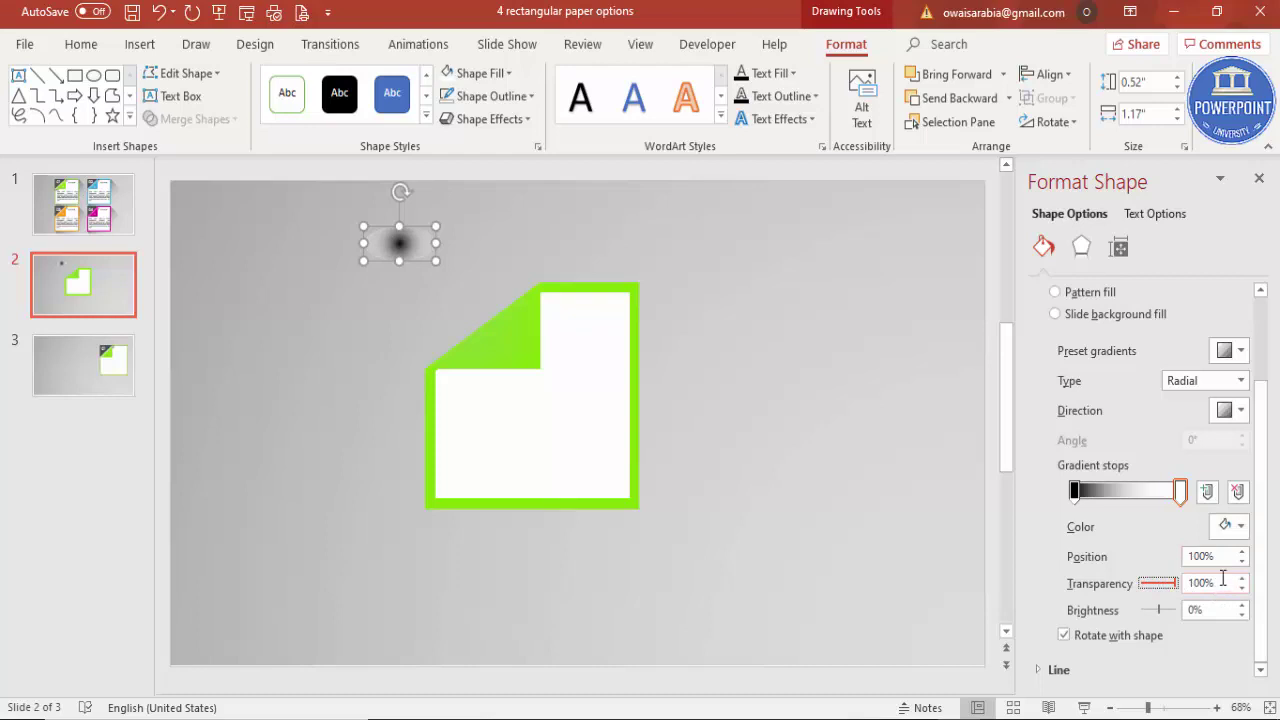
pyautogui.click(1075, 490)
pyautogui.click(1145, 585)
pyautogui.moveTo(1144, 584); pyautogui.dragTo(1150, 584)
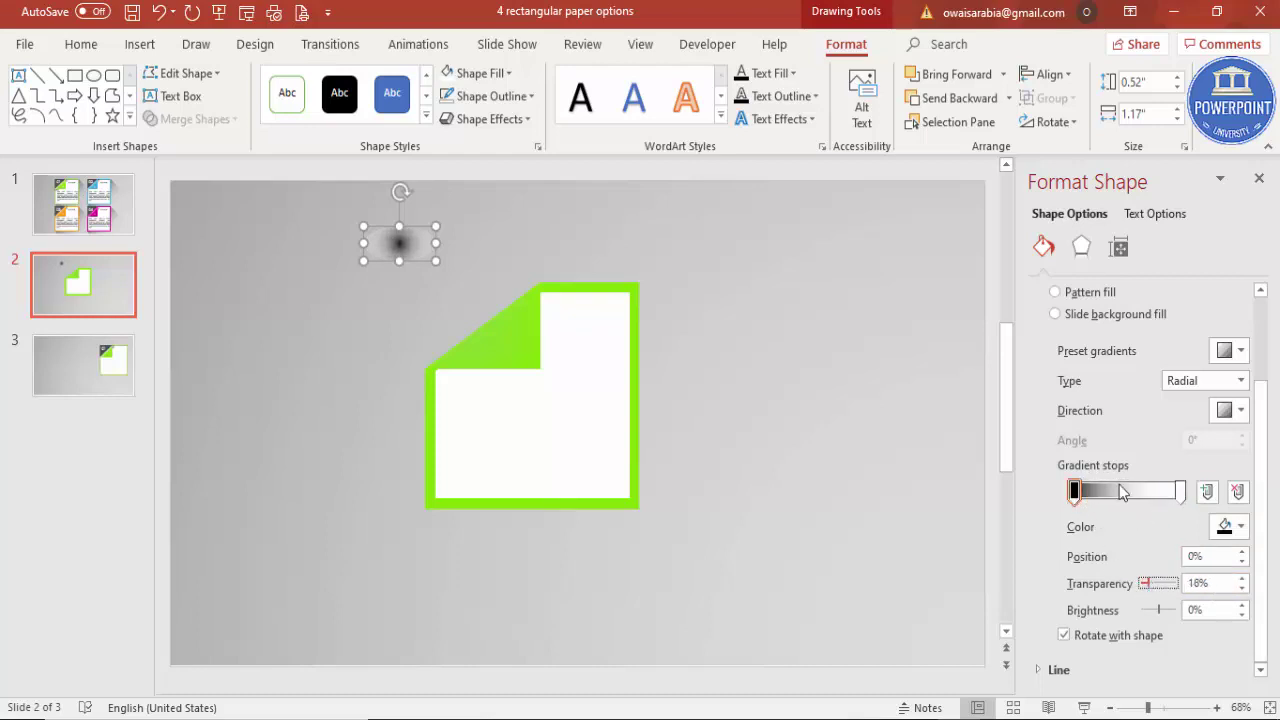
# Give the oval 10 pt soft edges and shift it up and right
pyautogui.click(1082, 255)
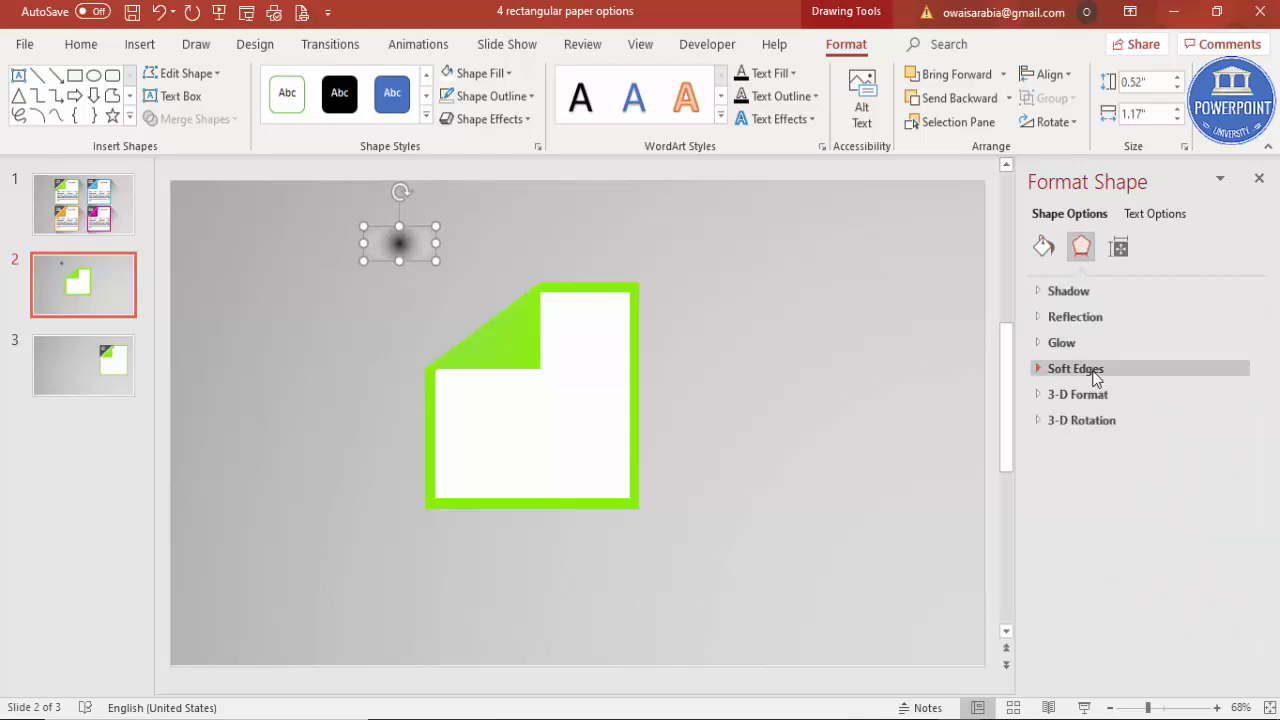
pyautogui.click(1093, 370)
pyautogui.click(1242, 421)
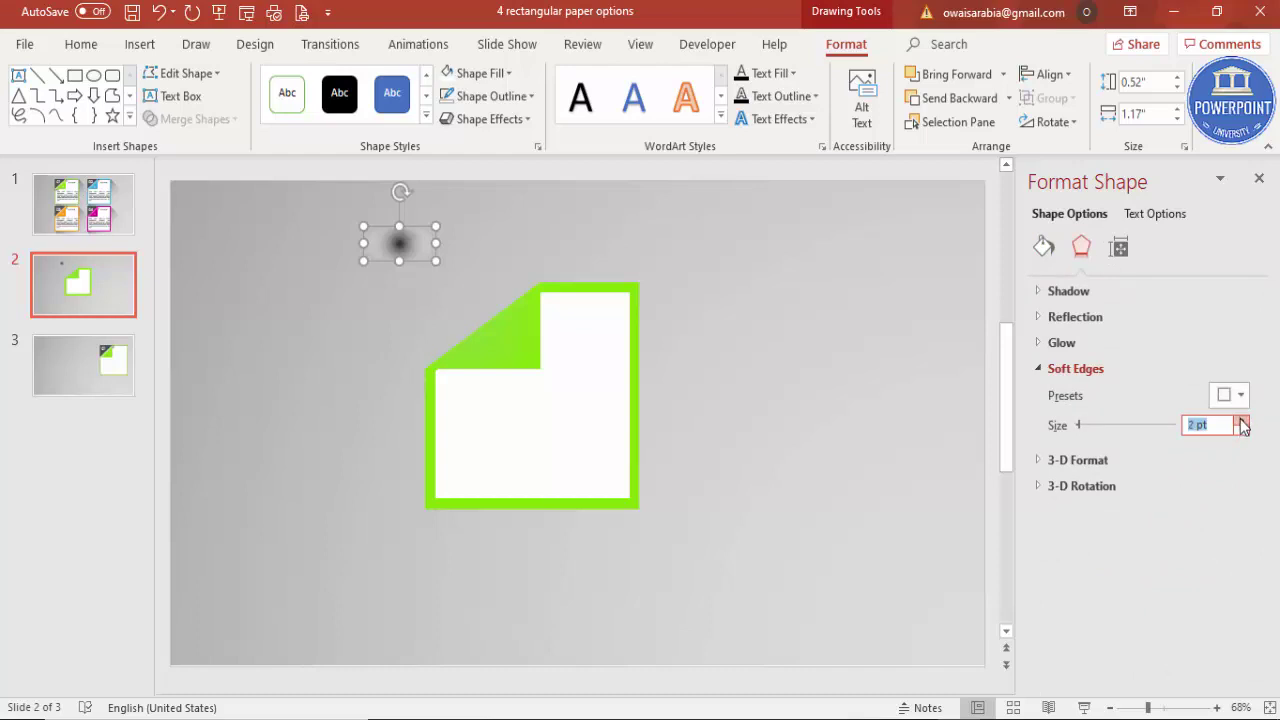
pyautogui.click(1242, 421)
pyautogui.click(1242, 421)
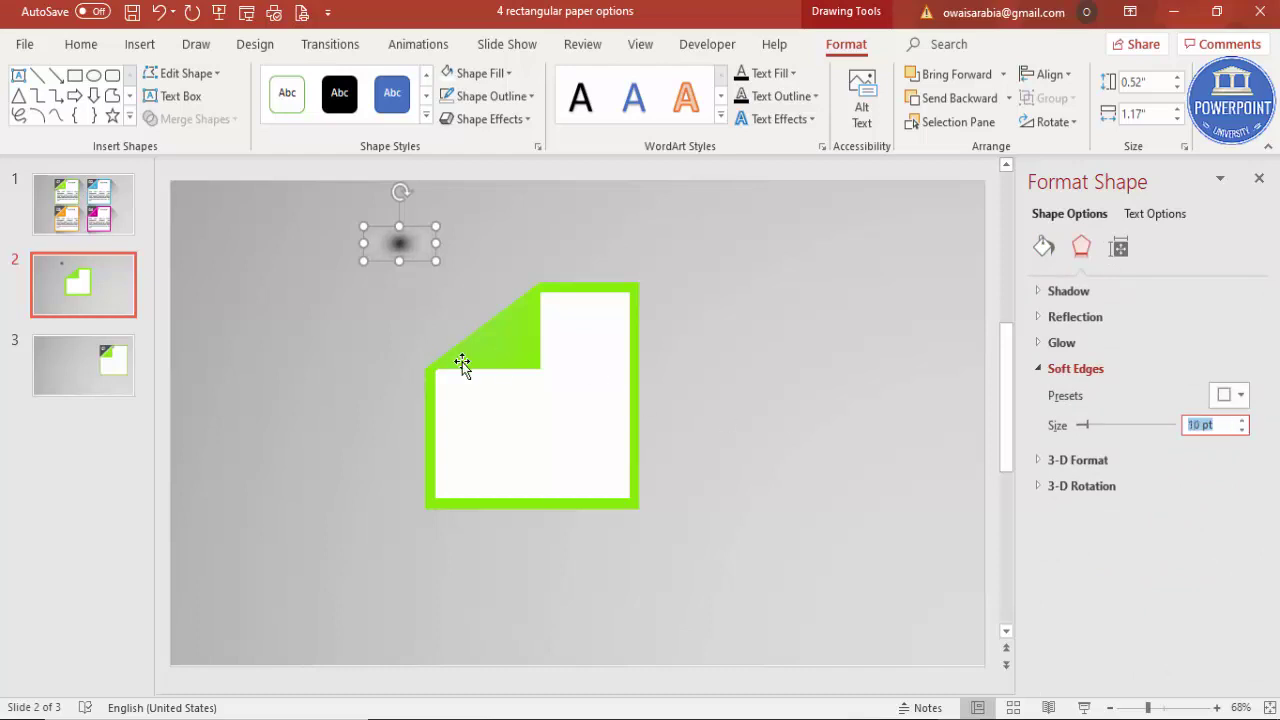
pyautogui.moveTo(437, 254); pyautogui.dragTo(470, 261)
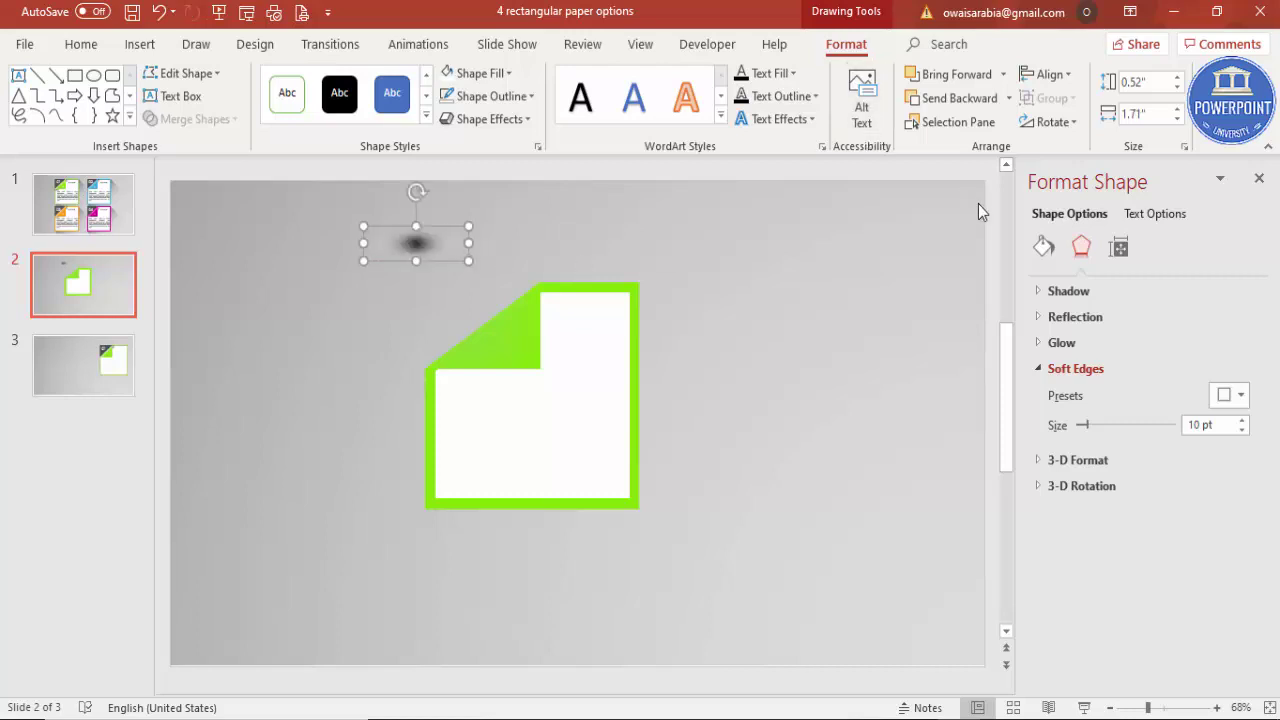
# Raise the dark gradient stop's transparency to 73% and place the shadow on the notch corner
pyautogui.click(1043, 246)
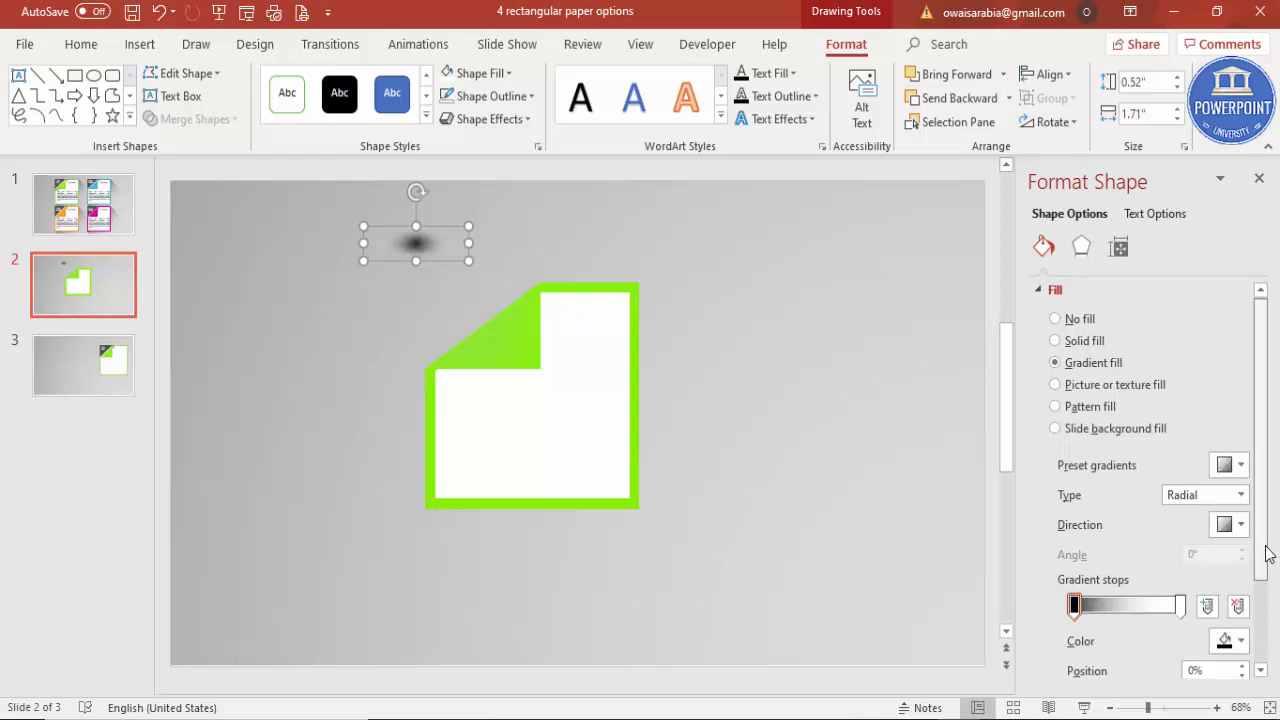
pyautogui.scroll(-2, 1264, 551)
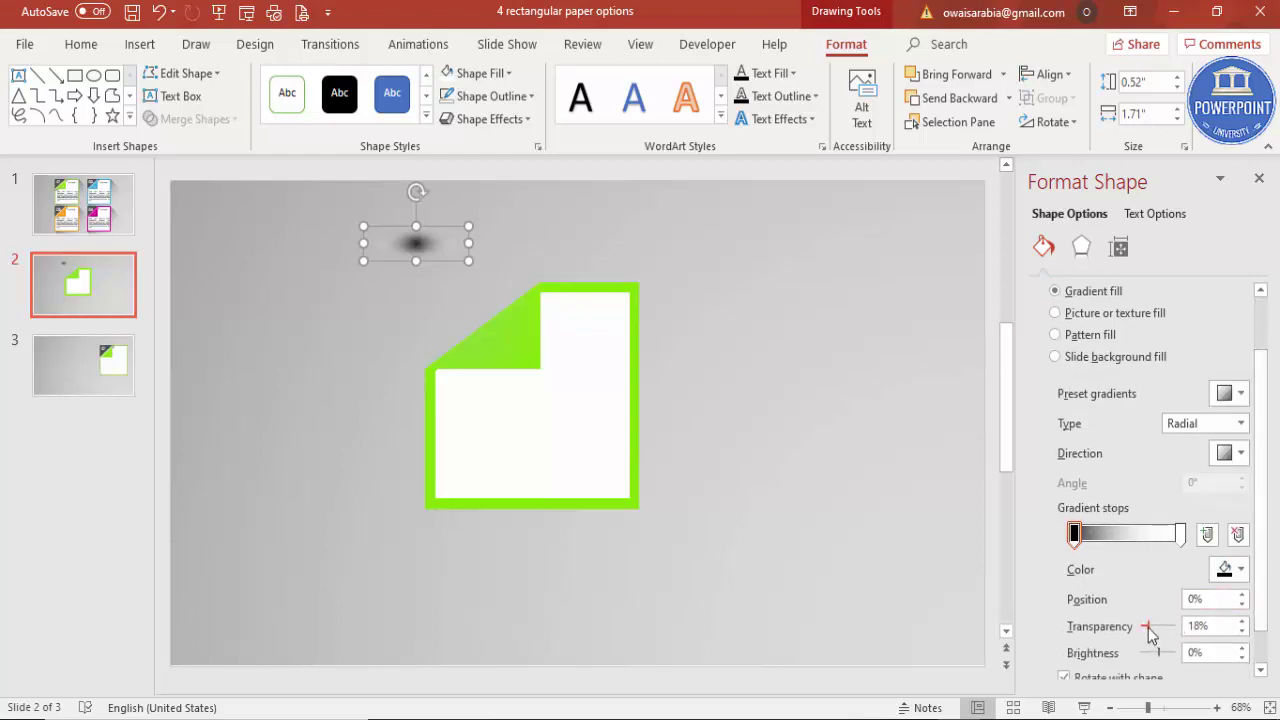
pyautogui.moveTo(1147, 628); pyautogui.dragTo(1166, 628)
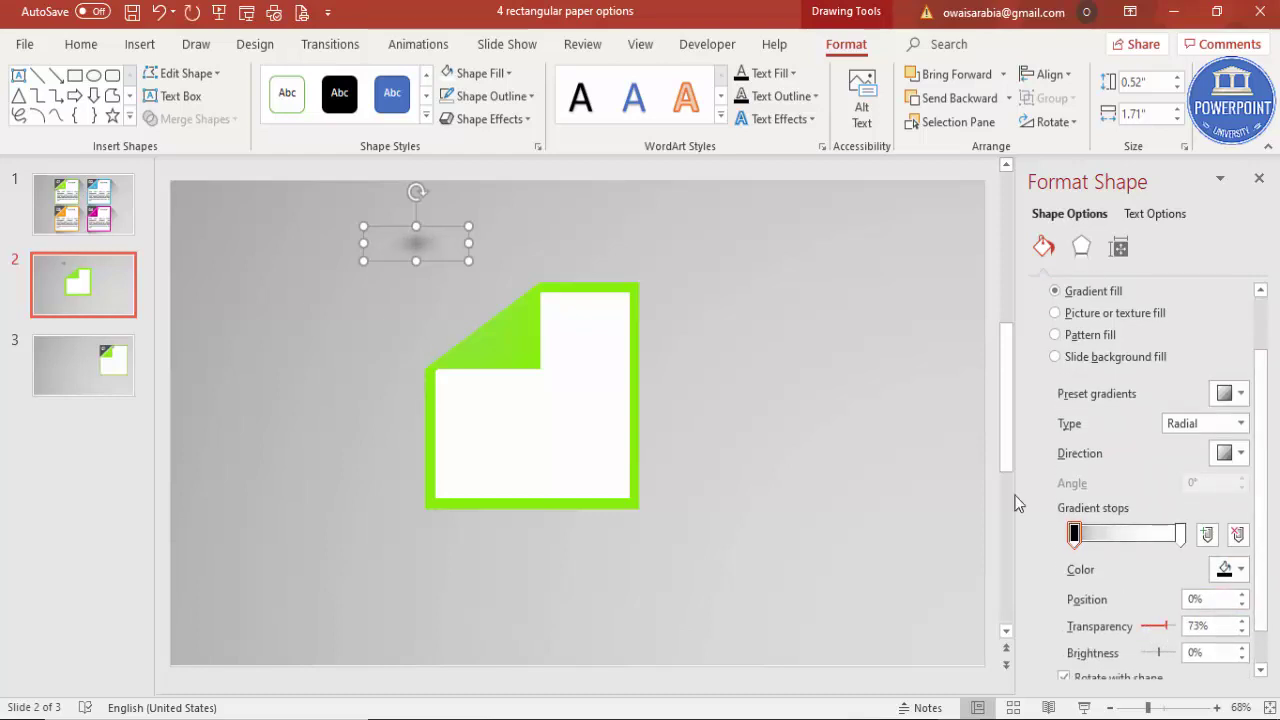
pyautogui.moveTo(420, 230); pyautogui.dragTo(544, 300)
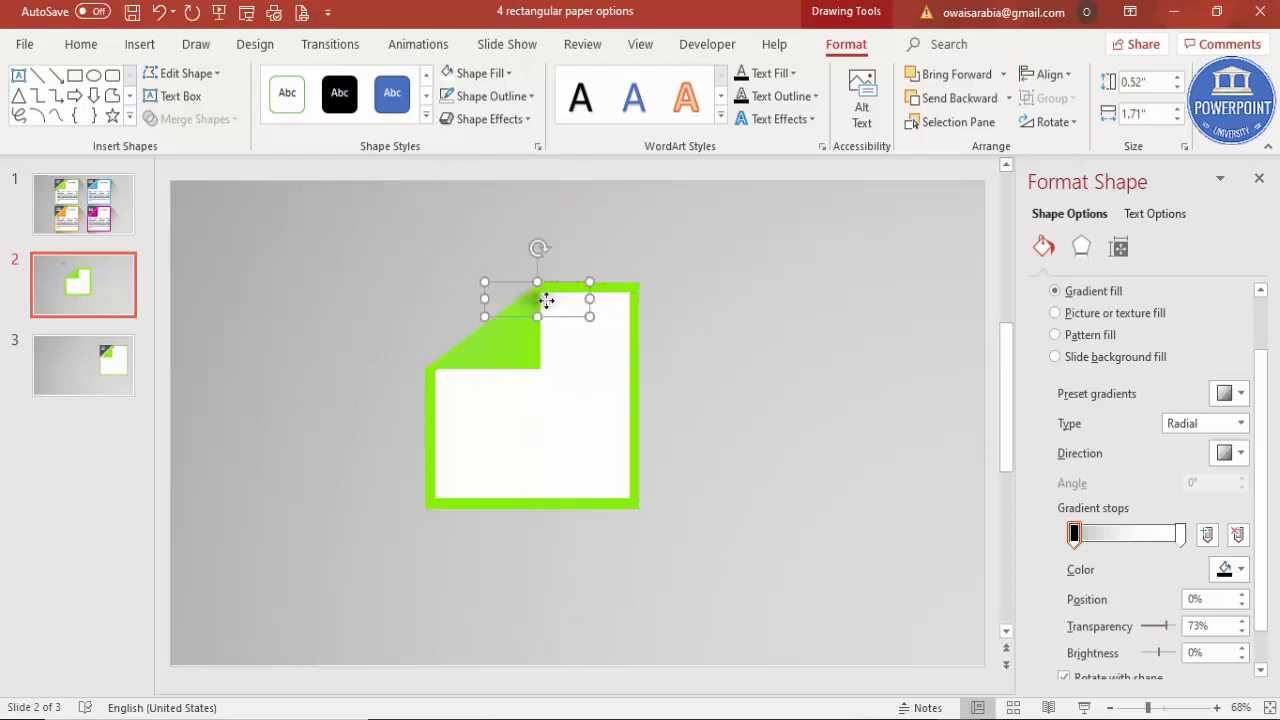
# Send the shadow oval behind the green shape and nudge it down-left along the fold diagonal
pyautogui.click(962, 99)
pyautogui.hotkey('ctrl', 'Right')
pyautogui.hotkey('ctrl', 'Right')
pyautogui.hotkey('ctrl', 'Right')
pyautogui.hotkey('ctrl', 'Right')
pyautogui.hotkey('ctrl', 'Right')
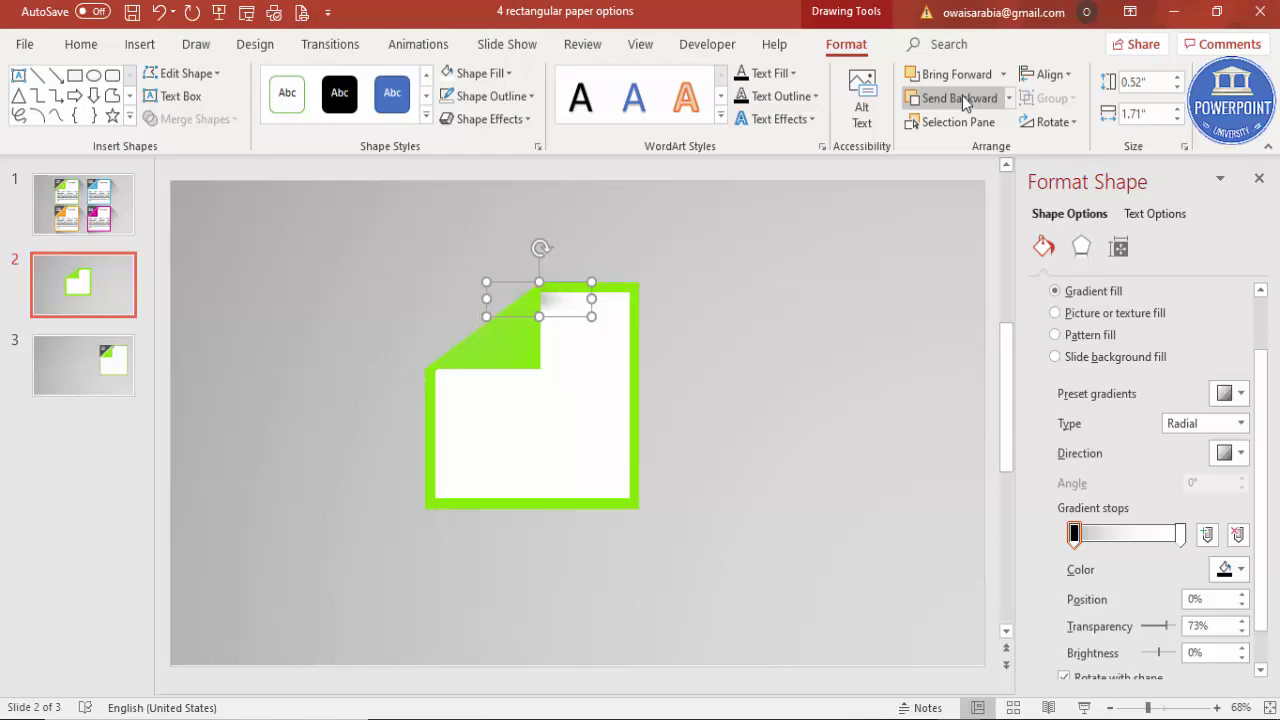
pyautogui.hotkey('ctrl', 'Up')
pyautogui.hotkey('ctrl', 'Up')
pyautogui.hotkey('ctrl', 'Up')
pyautogui.hotkey('ctrl', 'Up')
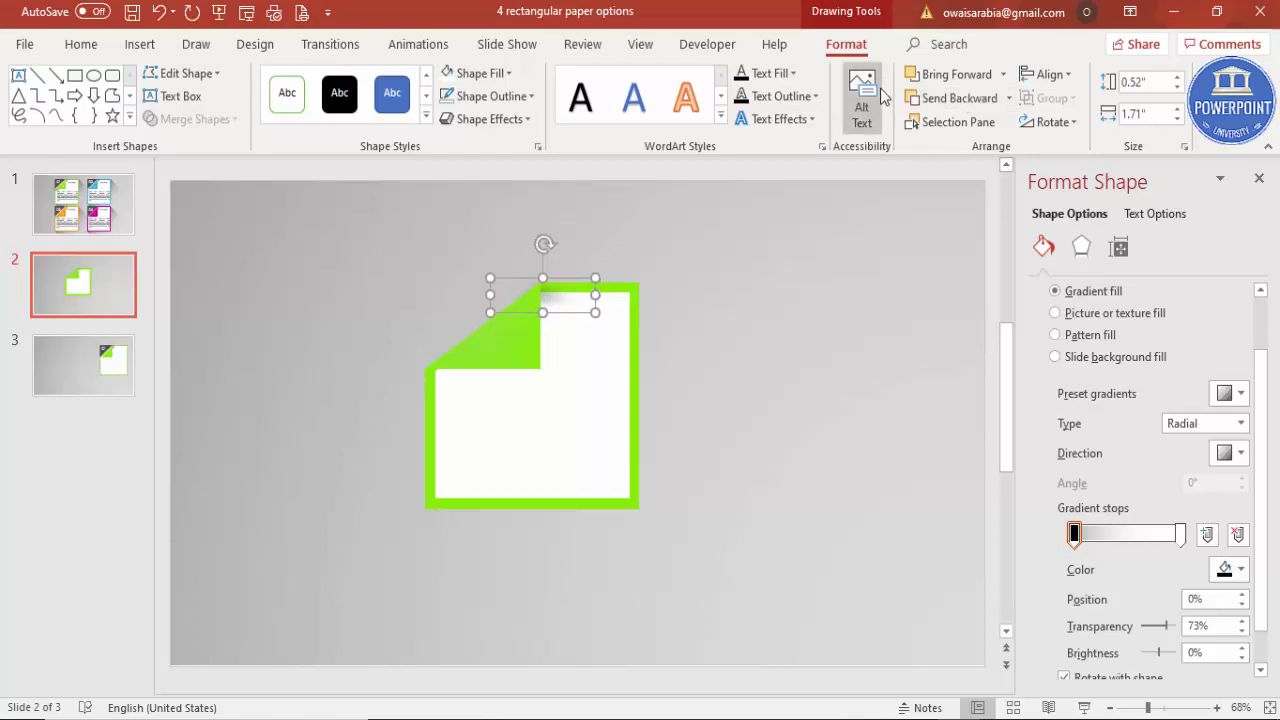
pyautogui.moveTo(563, 303); pyautogui.dragTo(463, 369)
pyautogui.click(955, 97)
pyautogui.hotkey('ctrl', 'Left')
pyautogui.hotkey('ctrl', 'Up')
pyautogui.hotkey('ctrl', 'Up')
pyautogui.hotkey('ctrl', 'Up')
pyautogui.hotkey('ctrl', 'Down')
pyautogui.hotkey('ctrl', 'Down')
pyautogui.hotkey('ctrl', 'Right')
pyautogui.hotkey('ctrl', 'Right')
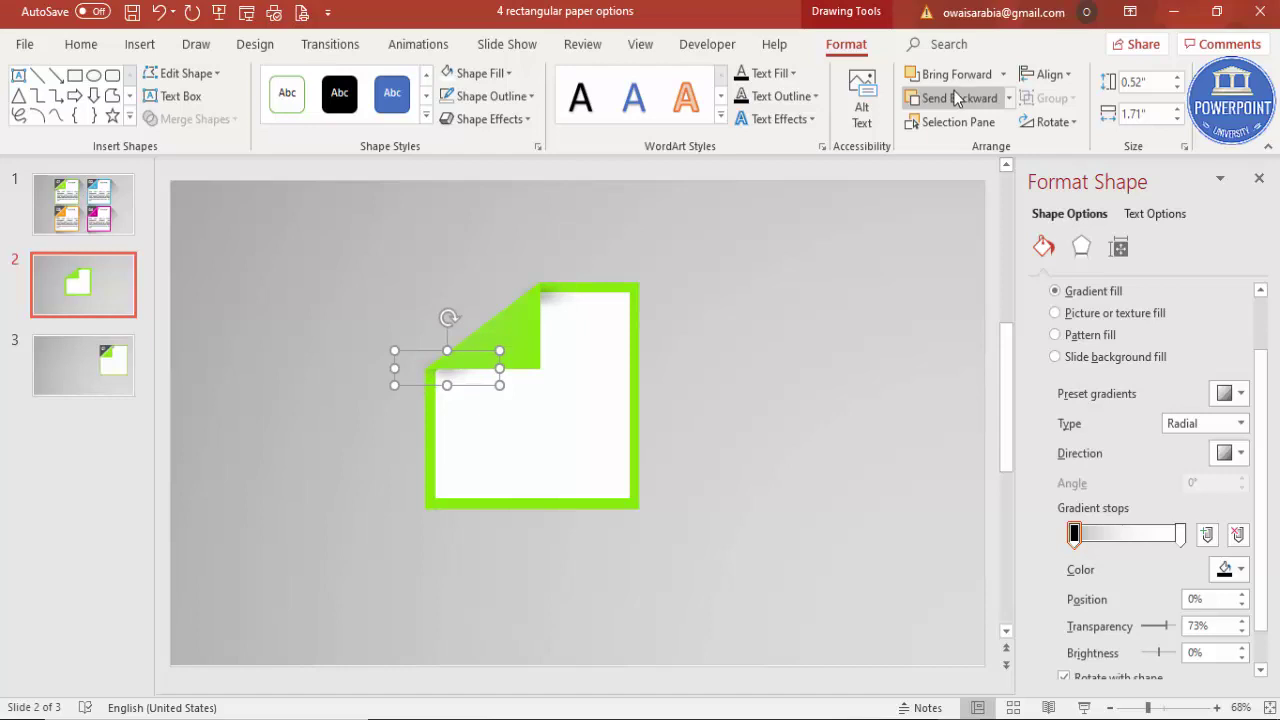
pyautogui.click(770, 403)
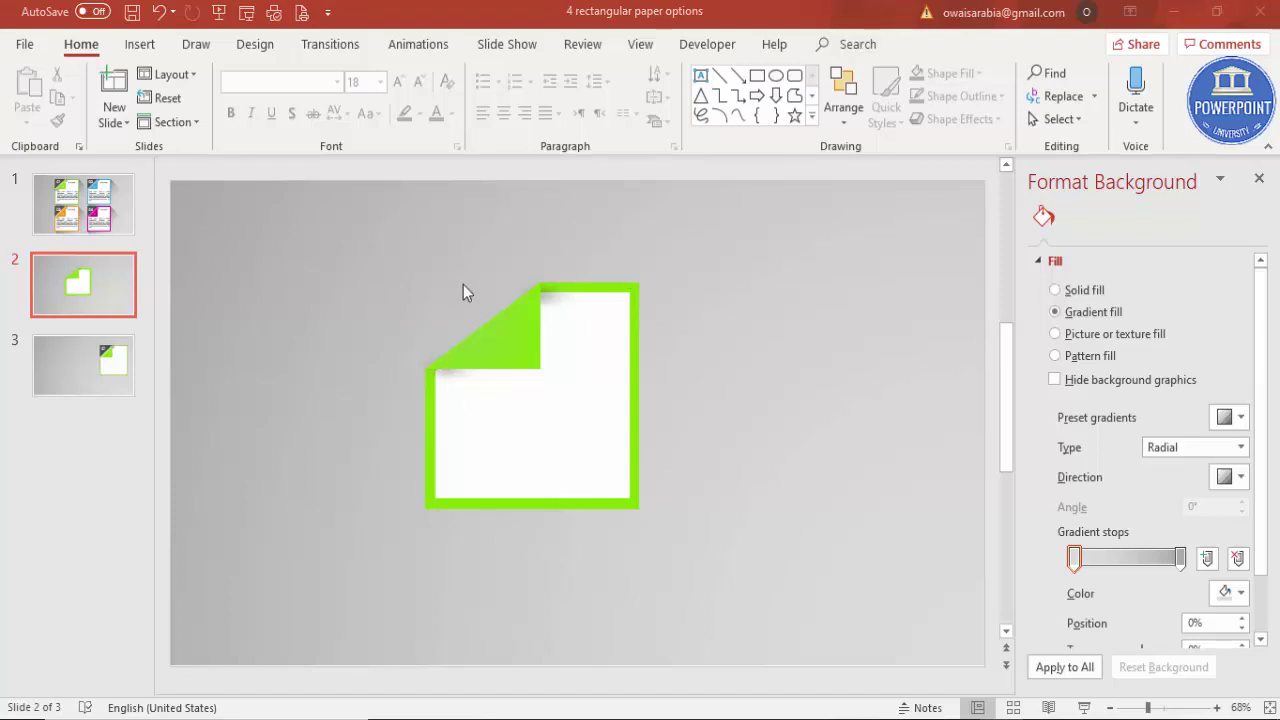
# Duplicate the green snipped note shape beside the original
pyautogui.click(635, 471)
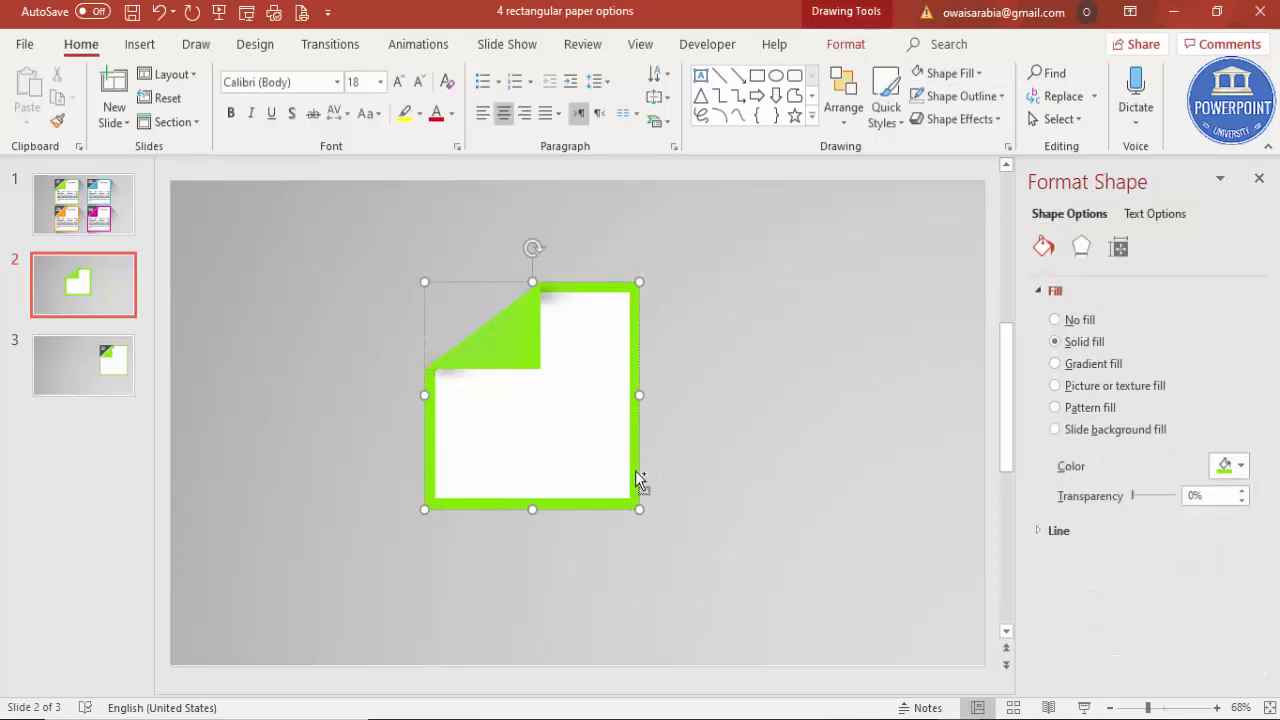
pyautogui.click(646, 466)
pyautogui.click(639, 464)
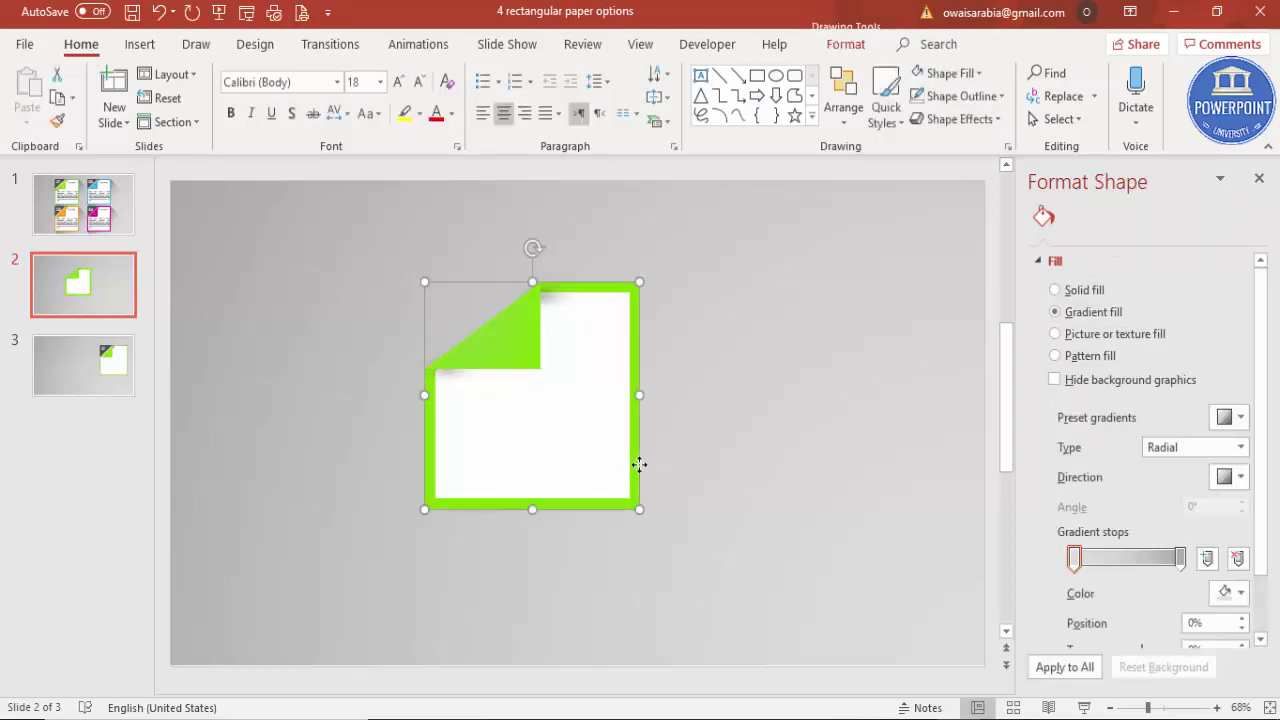
pyautogui.moveTo(639, 464); pyautogui.dragTo(866, 513)
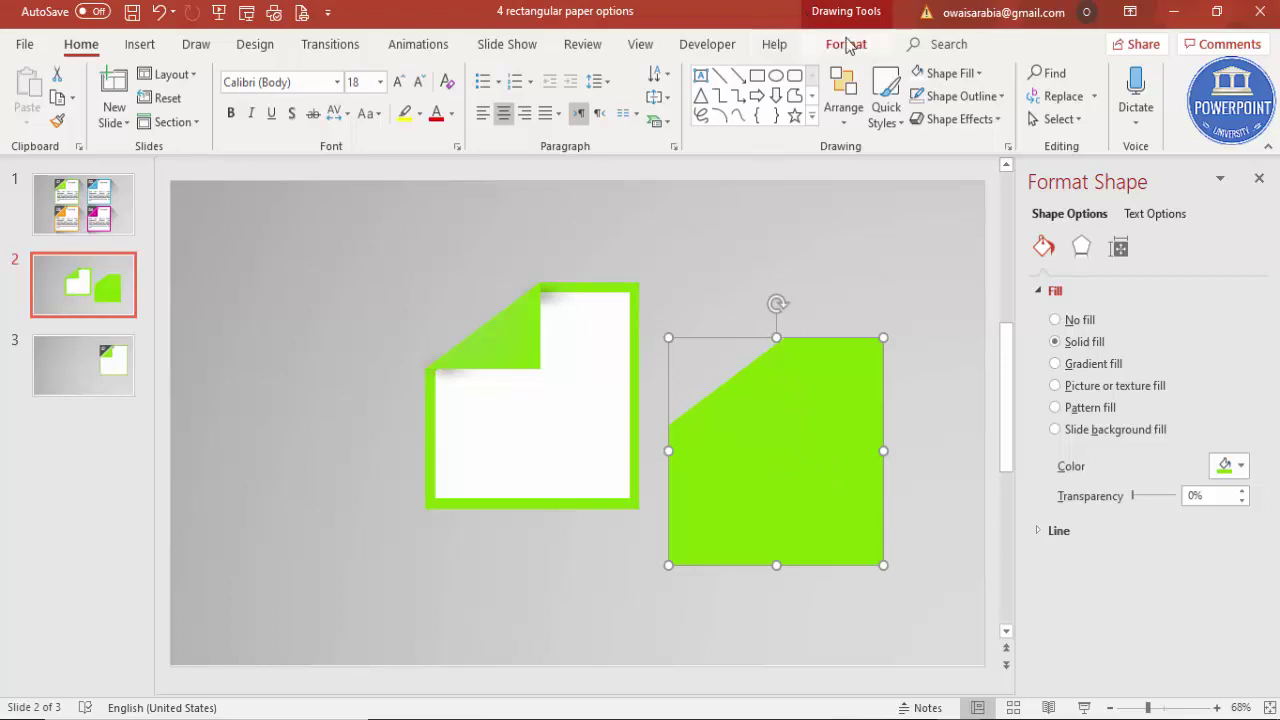
# Change the copy into a plain rectangle filled dark grey
pyautogui.click(845, 44)
pyautogui.click(211, 76)
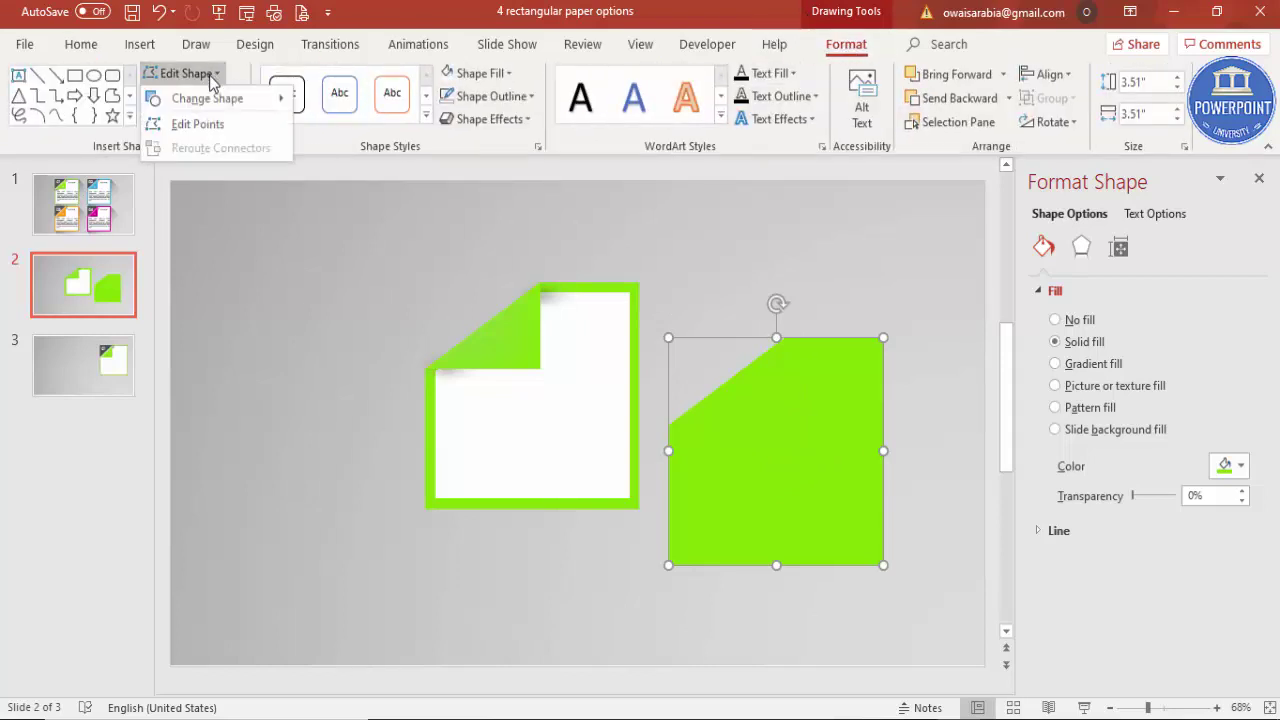
pyautogui.moveTo(218, 104)
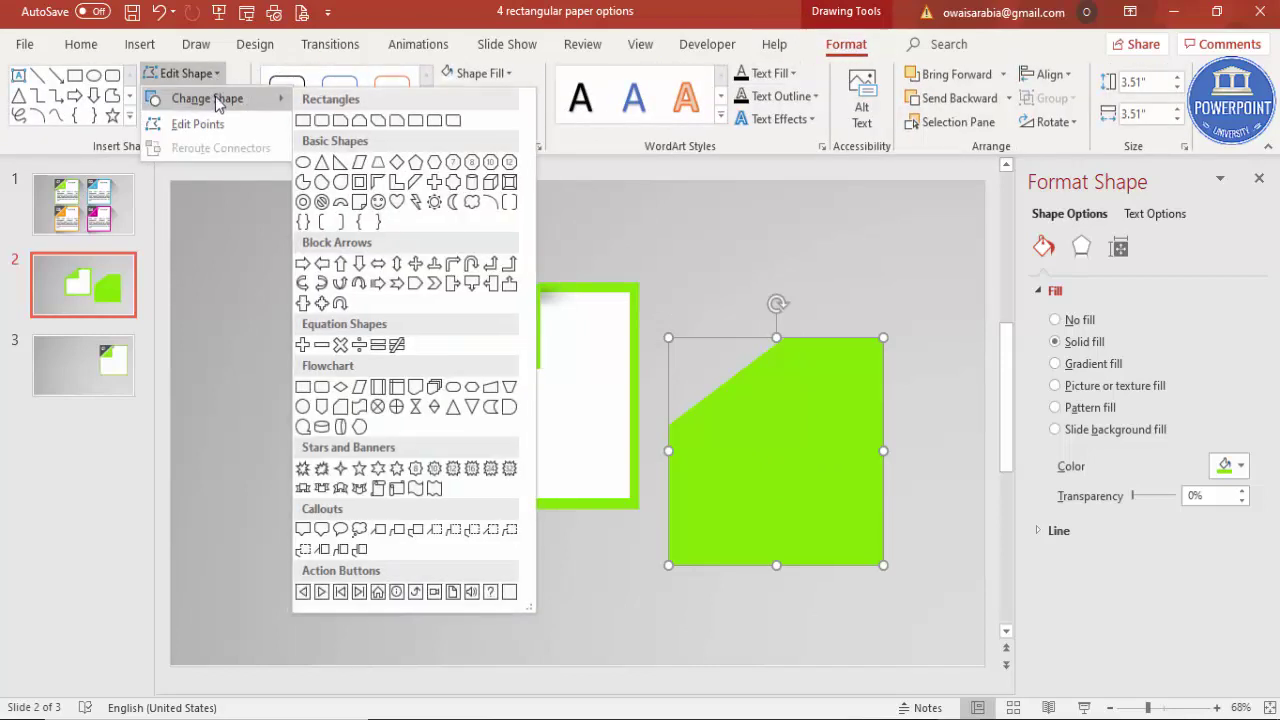
pyautogui.click(303, 121)
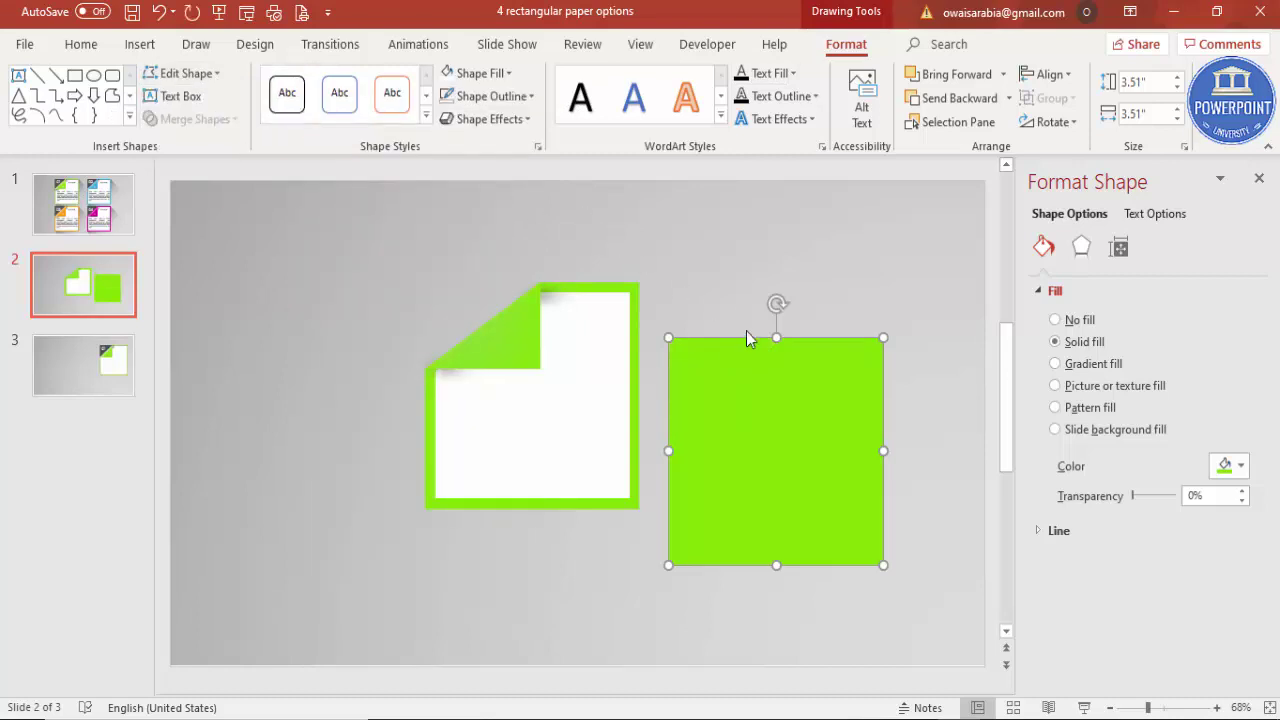
pyautogui.click(505, 77)
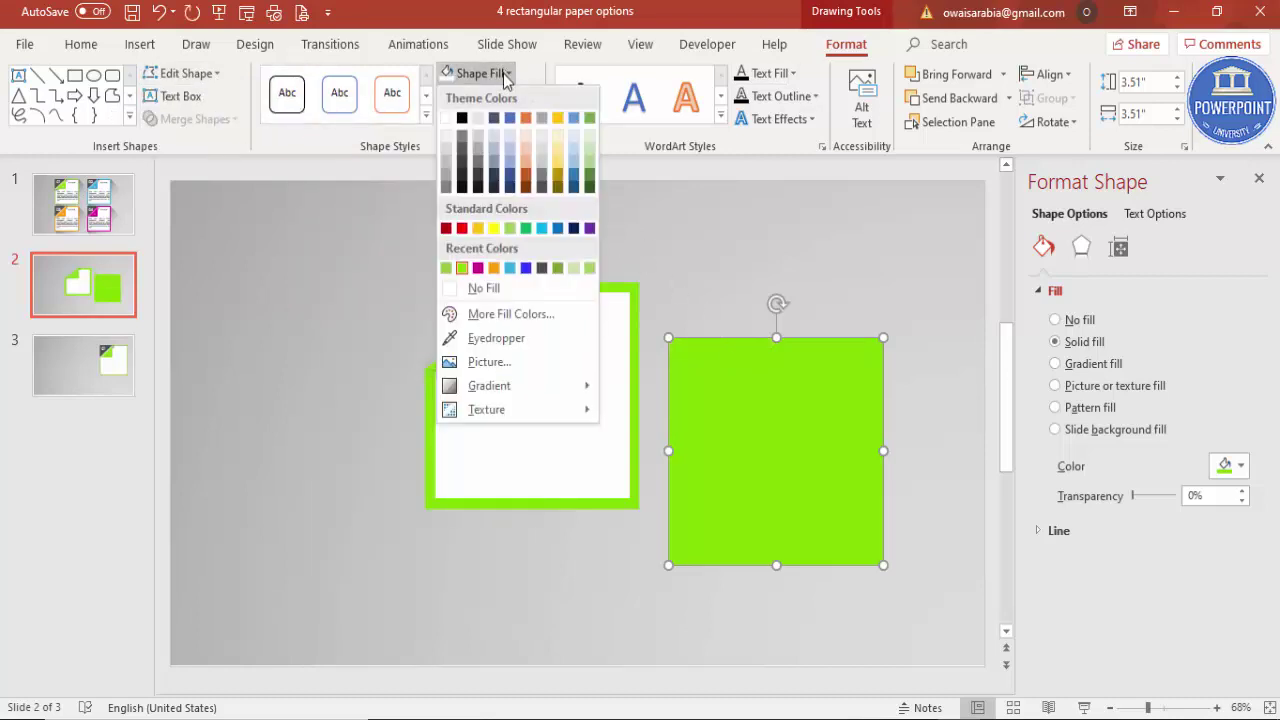
pyautogui.click(541, 270)
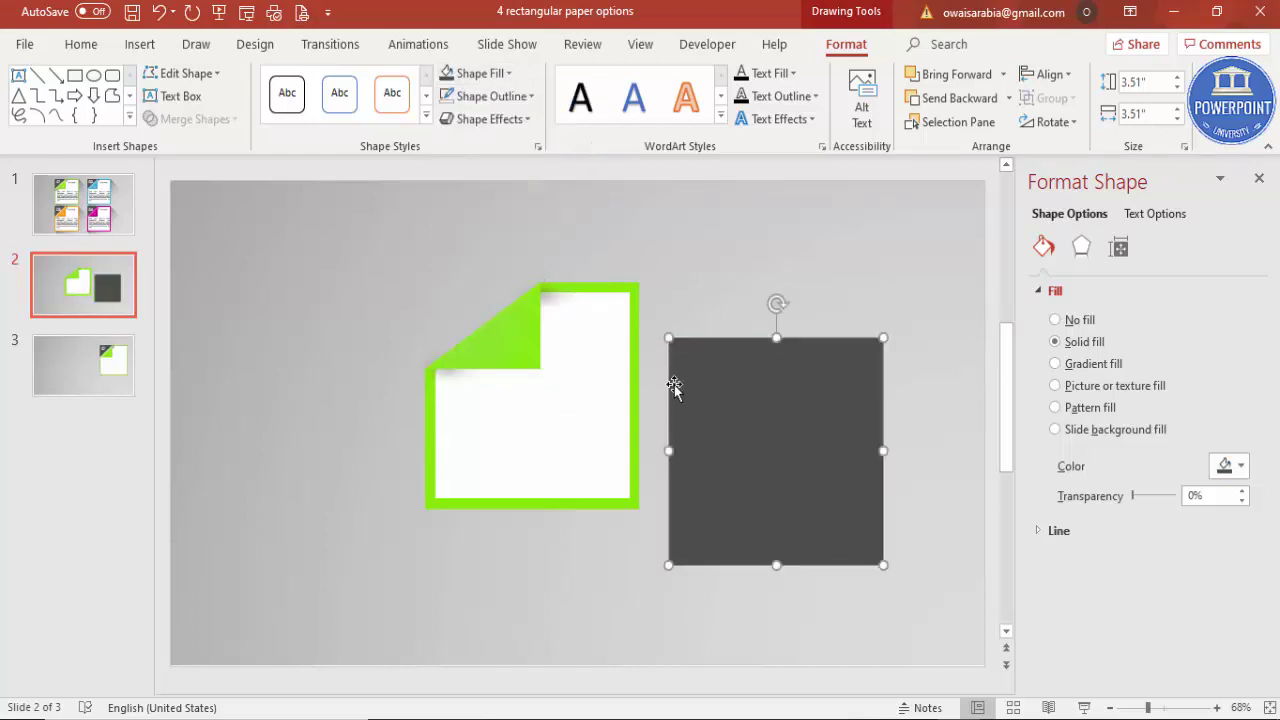
# Align the dark grey square exactly over the green note and send it to back
pyautogui.moveTo(770, 432); pyautogui.dragTo(535, 370)
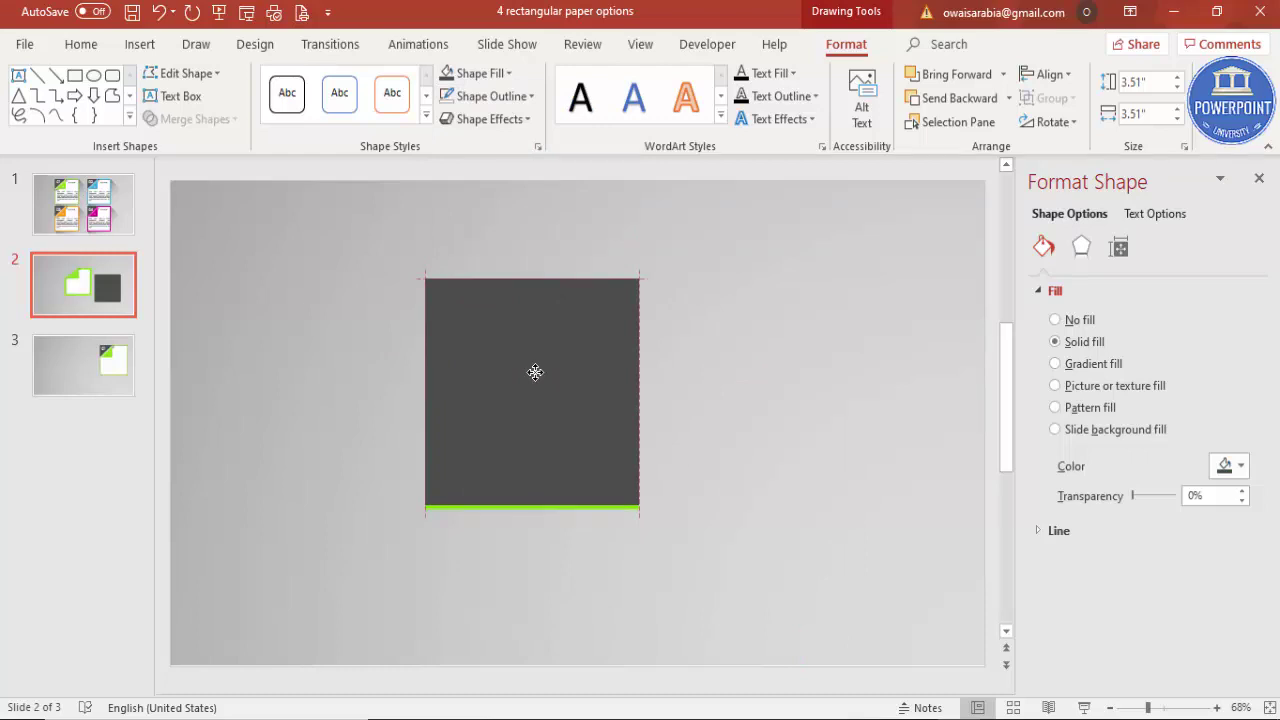
pyautogui.moveTo(535, 374); pyautogui.dragTo(534, 374)
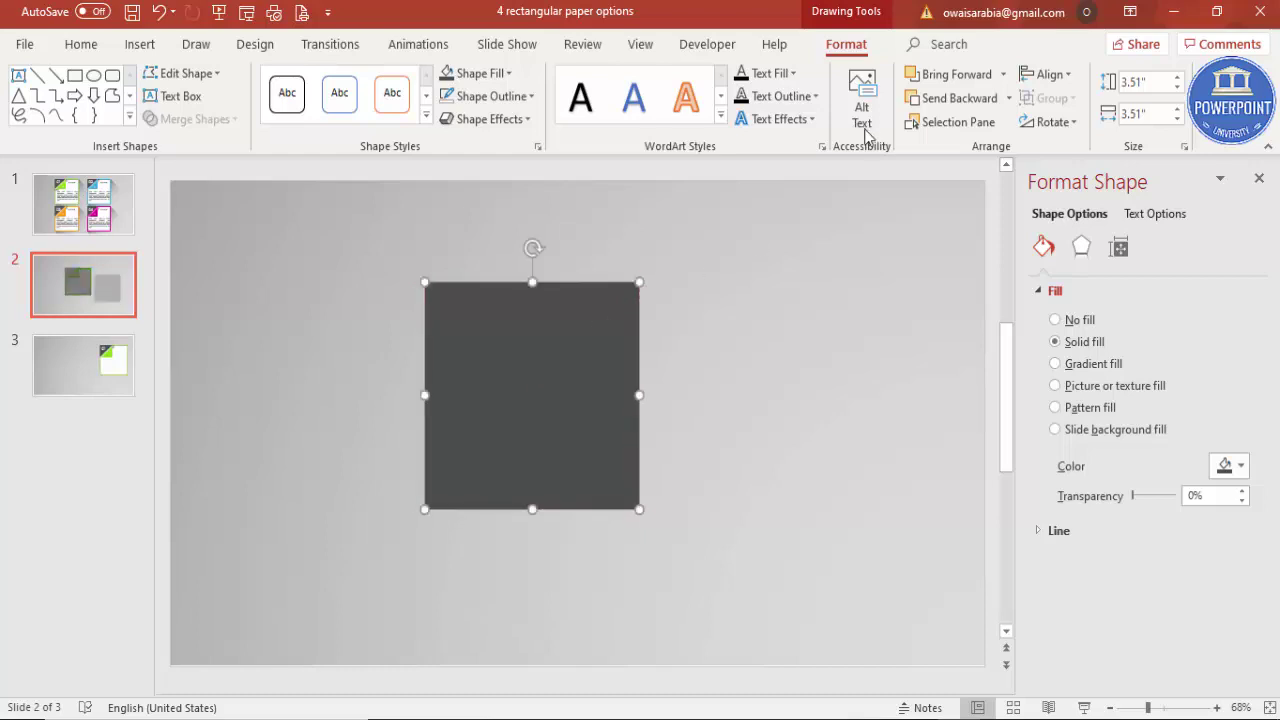
pyautogui.click(1008, 99)
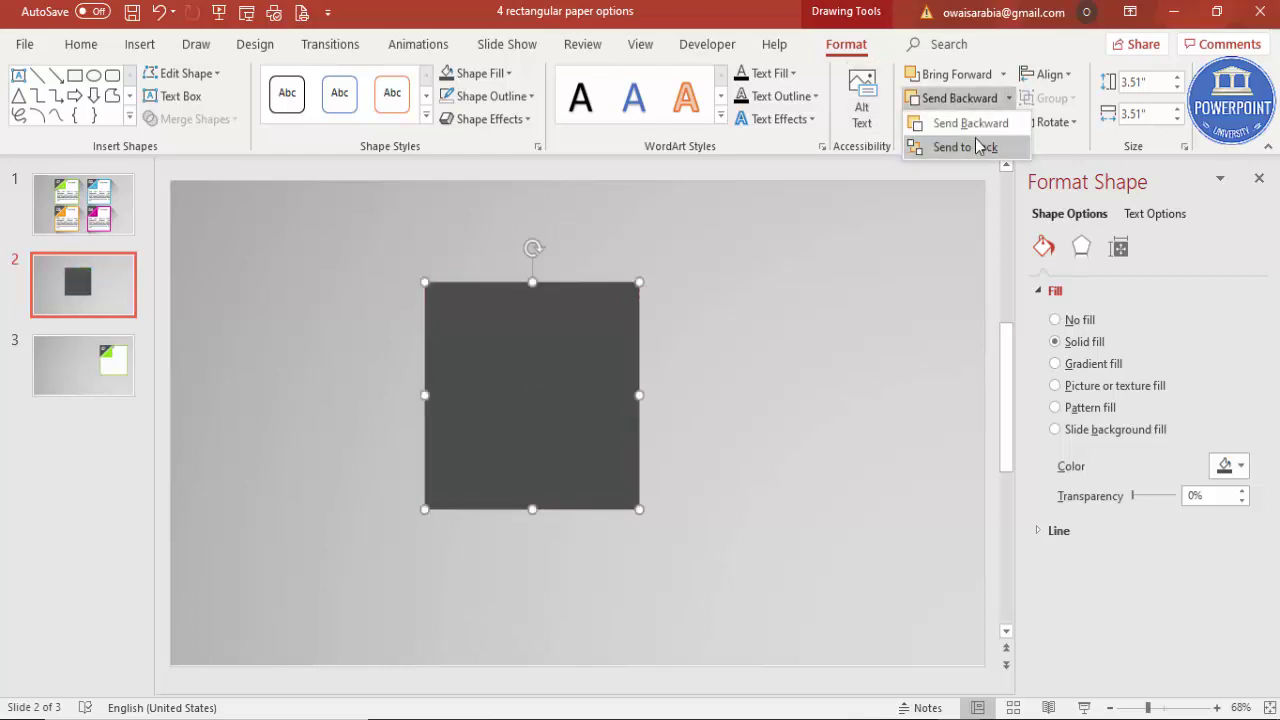
pyautogui.click(975, 148)
pyautogui.click(838, 298)
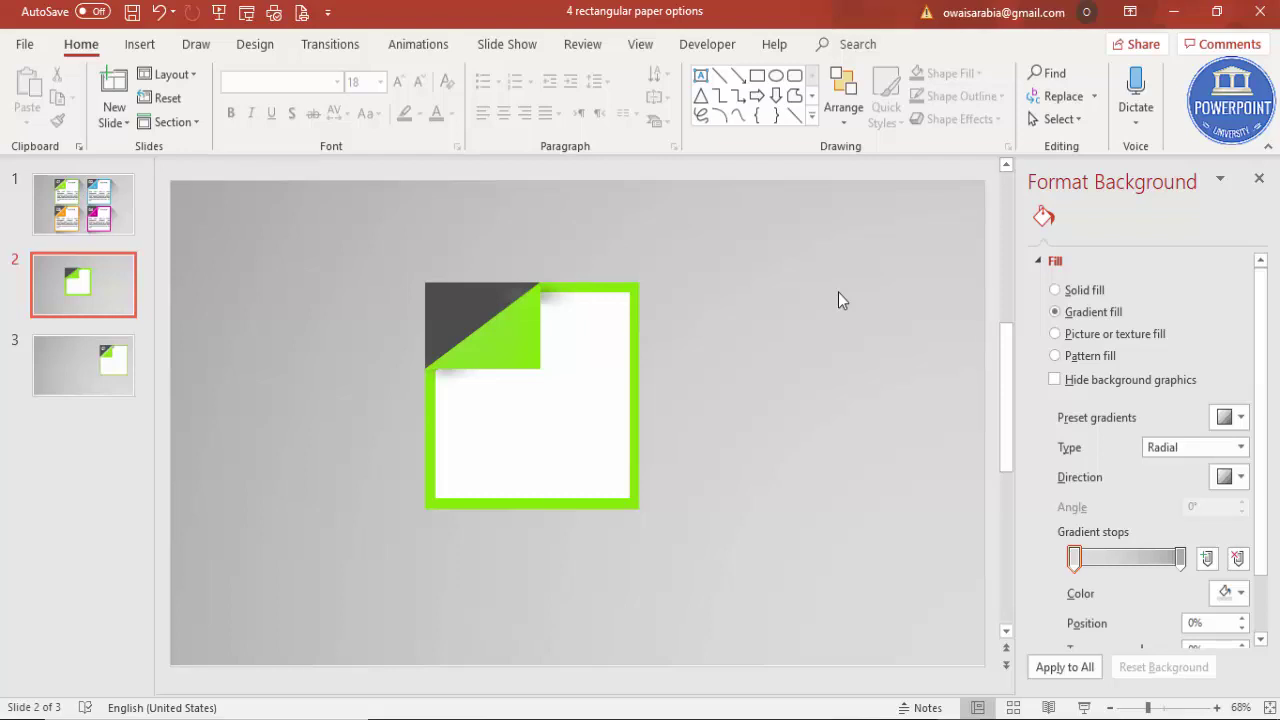
pyautogui.click(148, 45)
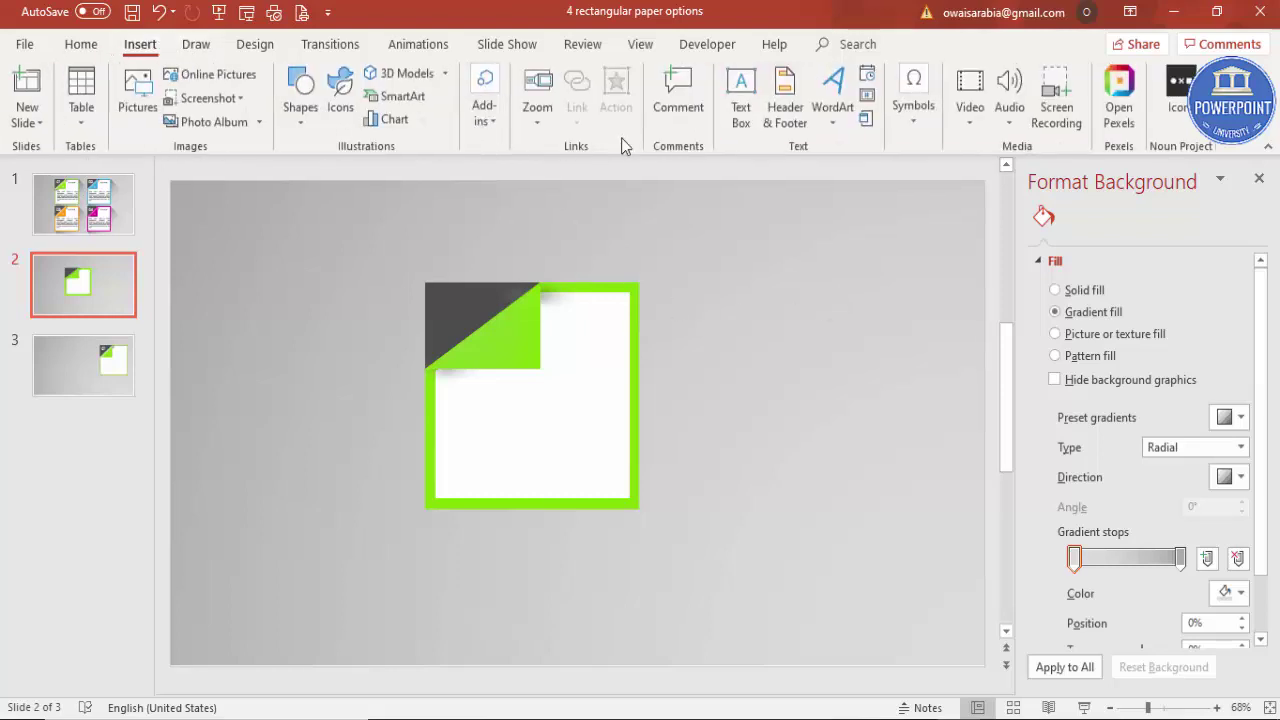
# Add a text box reading '01' above the note
pyautogui.click(740, 100)
pyautogui.moveTo(707, 222); pyautogui.dragTo(812, 282)
pyautogui.write('01')
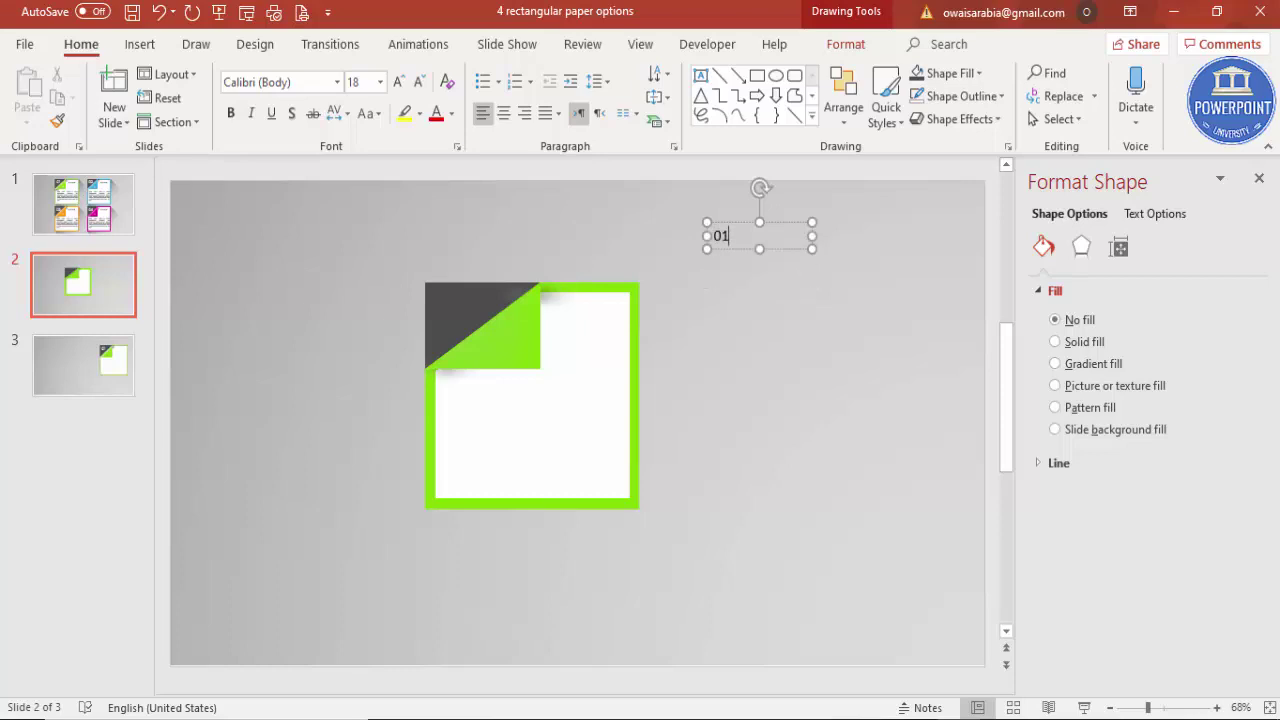
# Make the '01' text white, Century Gothic, and two sizes larger
pyautogui.click(781, 227)
pyautogui.click(452, 116)
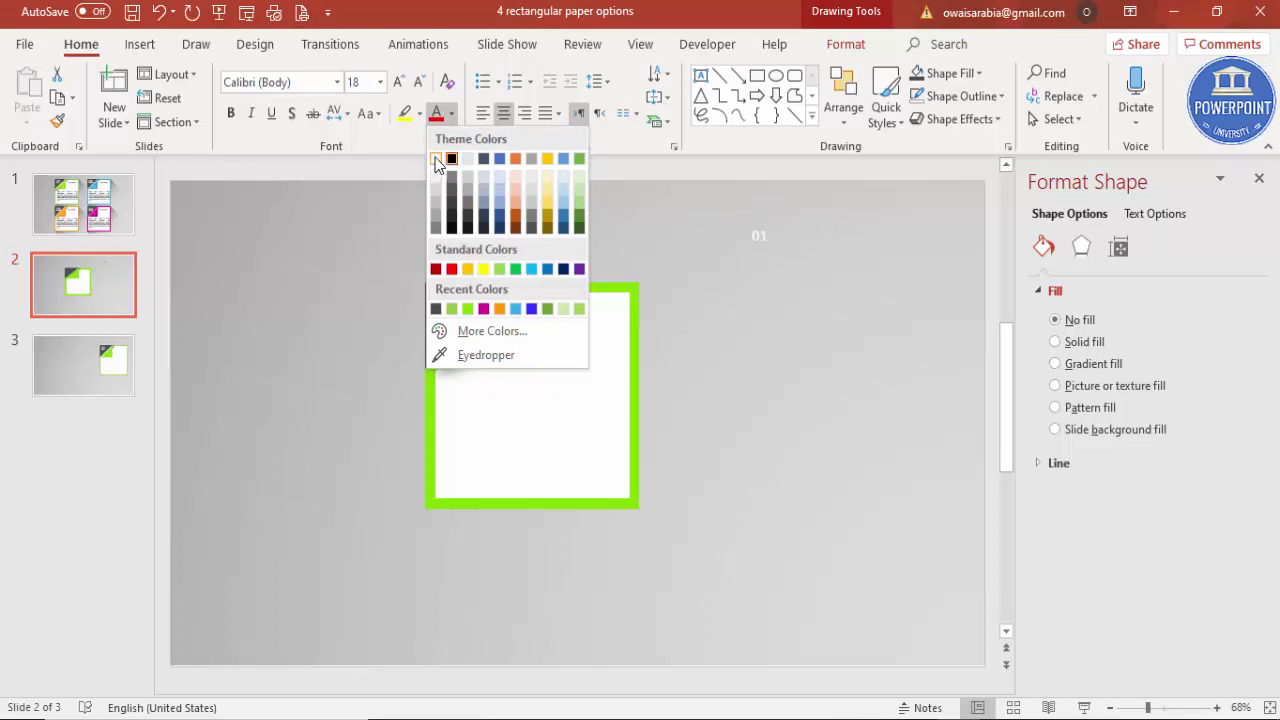
pyautogui.click(436, 160)
pyautogui.click(314, 84)
pyautogui.write('Century')
pyautogui.press('Return')
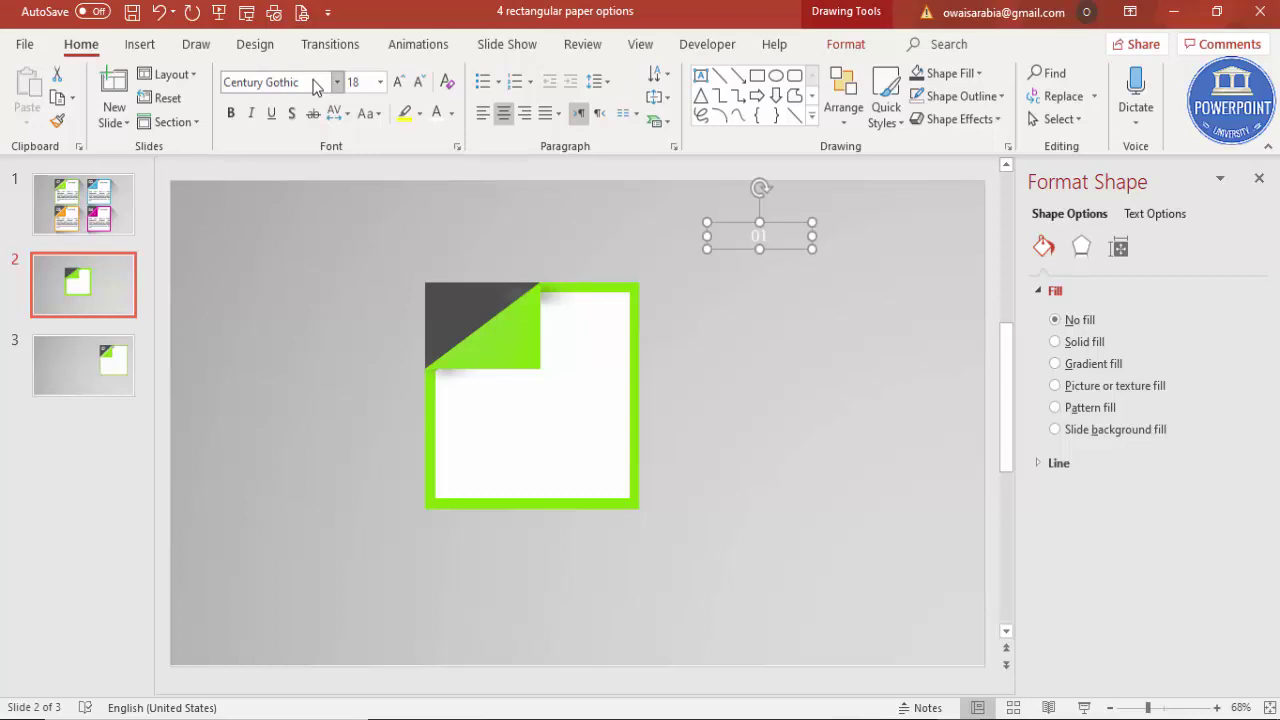
pyautogui.click(402, 78)
pyautogui.click(402, 78)
pyautogui.click(402, 78)
# Move the '01' box onto the dark top-left corner and narrow it
pyautogui.moveTo(778, 228); pyautogui.dragTo(477, 289)
pyautogui.moveTo(392, 309); pyautogui.dragTo(490, 303)
pyautogui.click(692, 293)
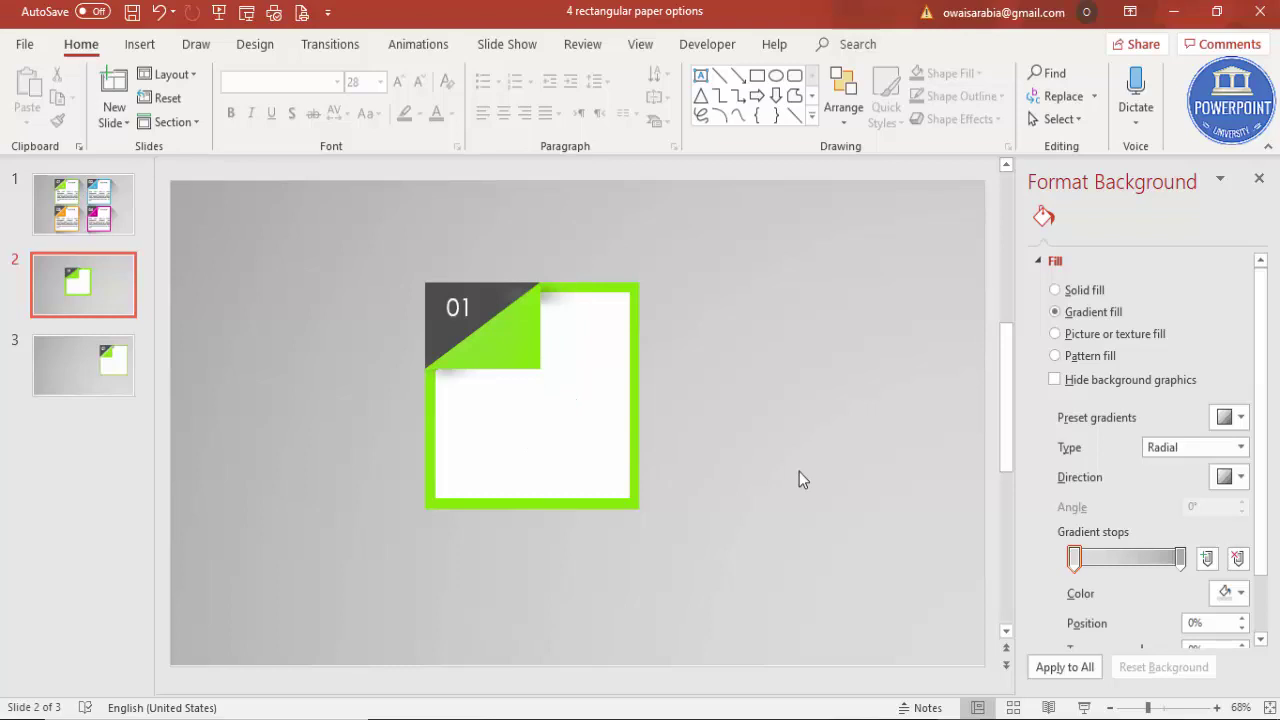
# Add a 'TITLE' text box at the white paper's upper right
pyautogui.click(140, 48)
pyautogui.click(741, 95)
pyautogui.moveTo(558, 324); pyautogui.dragTo(635, 352)
pyautogui.write('TITLE')
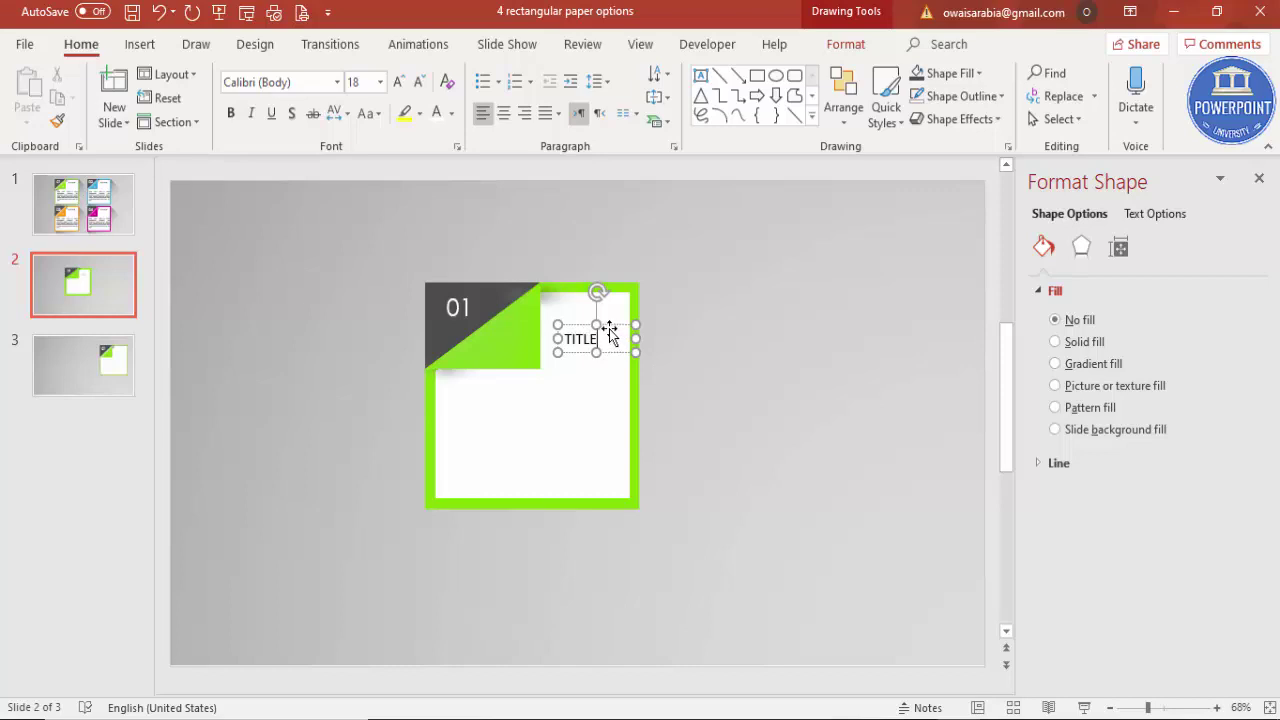
# Centre the TITLE text and set its font to Century Gothic
pyautogui.click(609, 333)
pyautogui.click(503, 117)
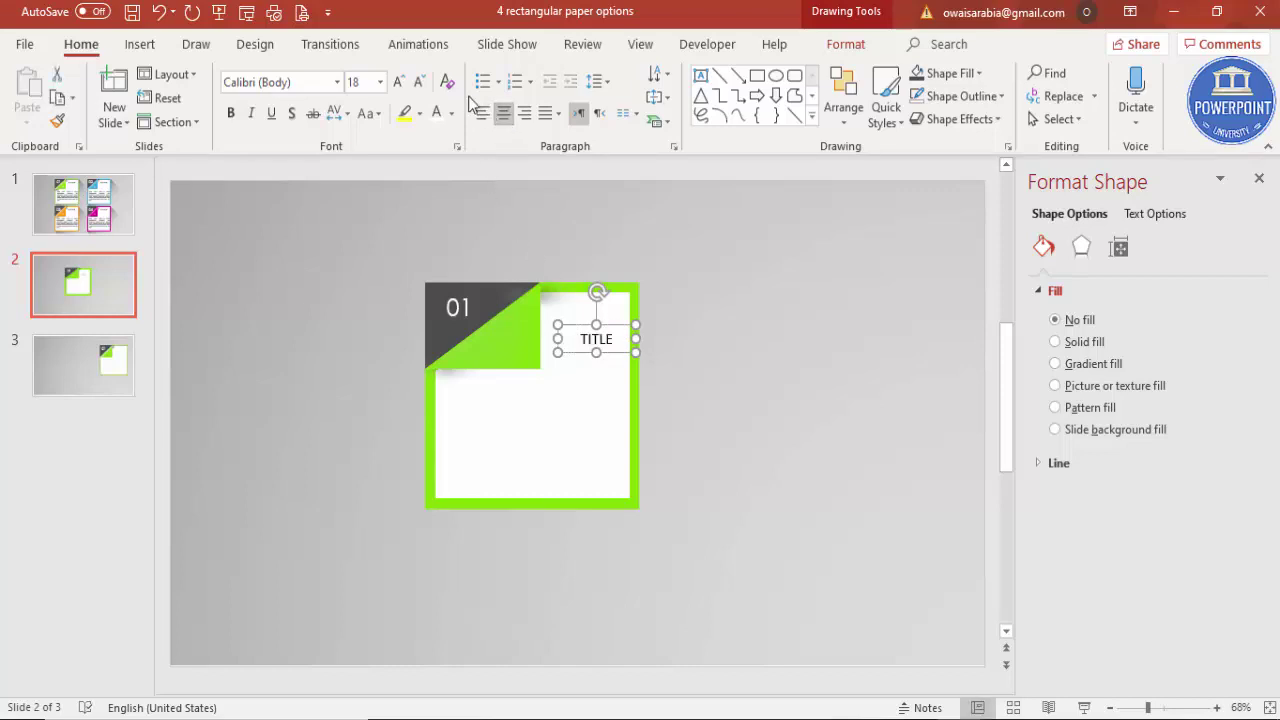
pyautogui.click(298, 81)
pyautogui.write('Century Gothic')
pyautogui.press('Return')
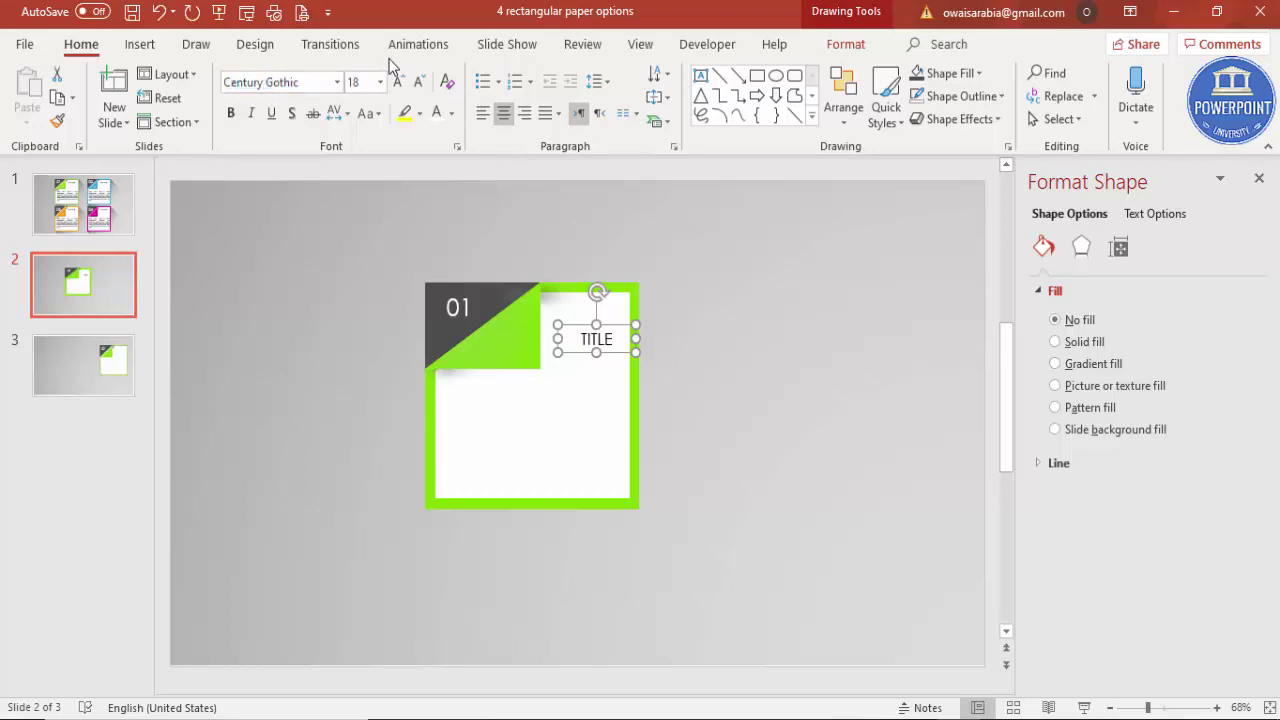